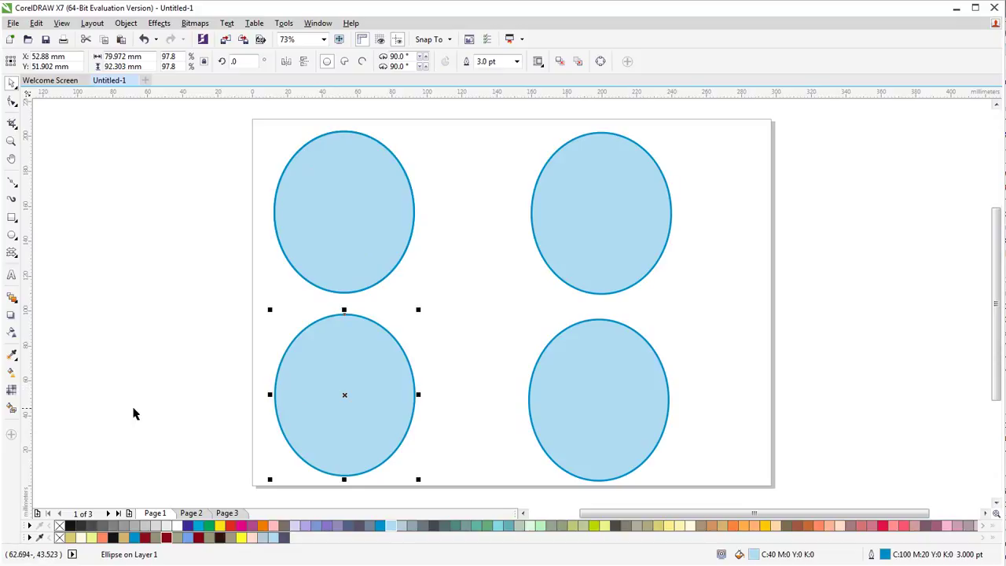
Step: Switch the upper-left ellipse to no fill and back to a uniform fill with the Interactive Fill tool
click(12, 408)
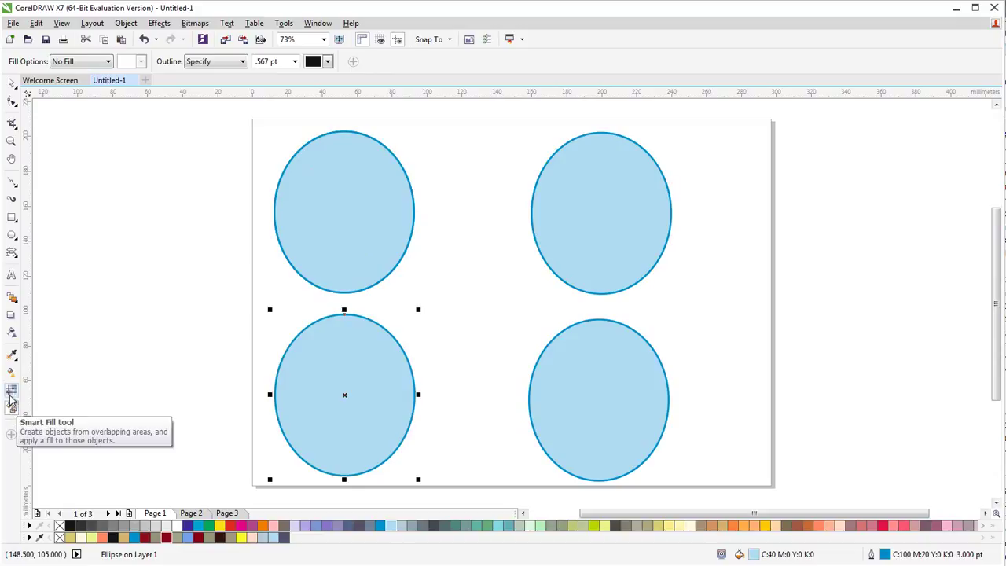
click(11, 374)
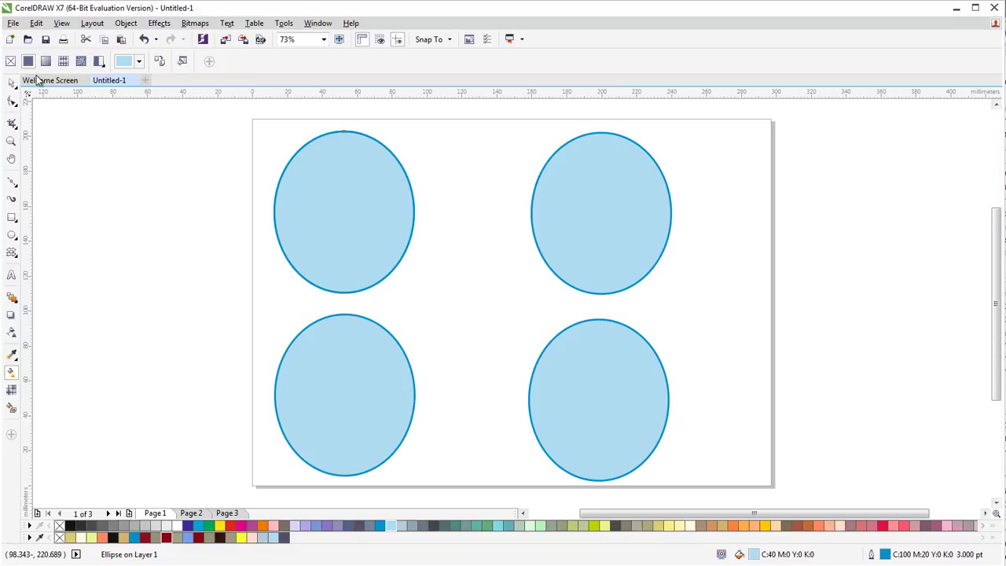
click(10, 62)
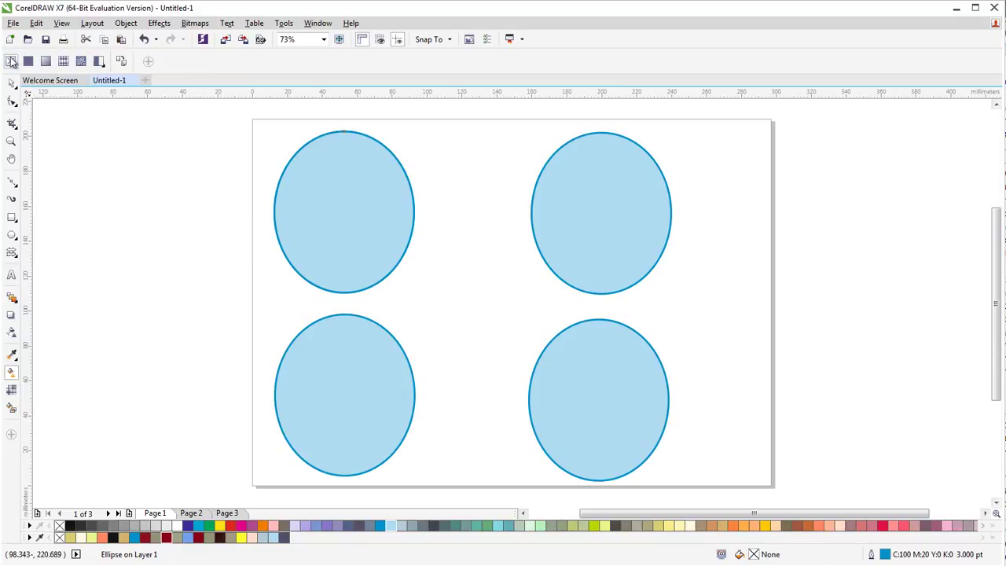
click(27, 62)
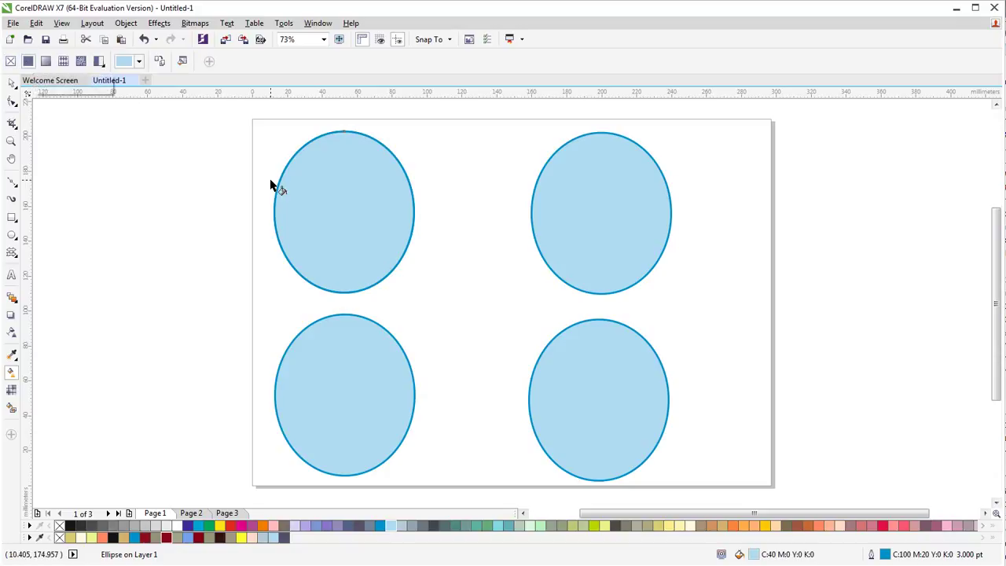
click(10, 85)
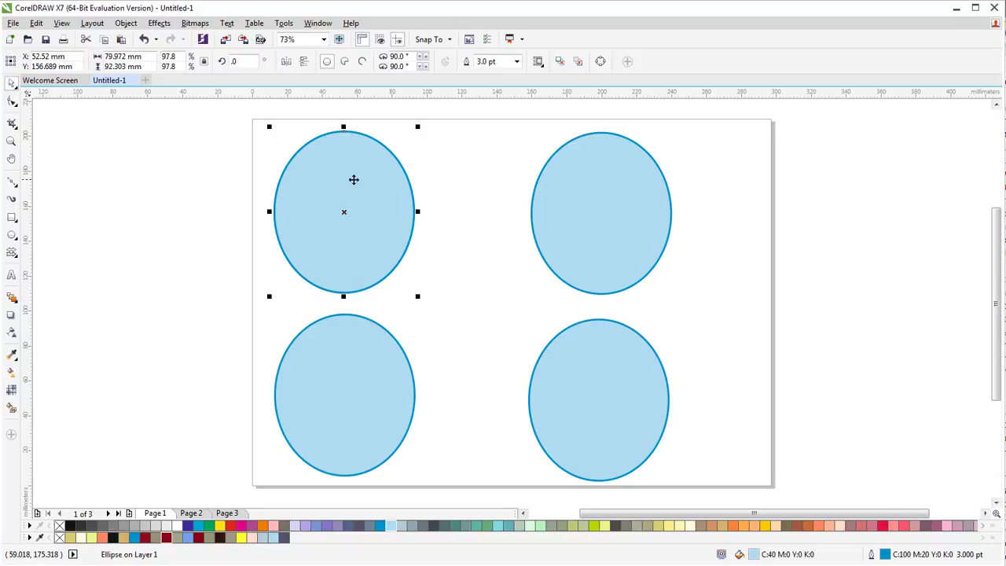
Step: Change the colour model of the upper-left ellipse's uniform fill from CMYK to RGB
click(11, 372)
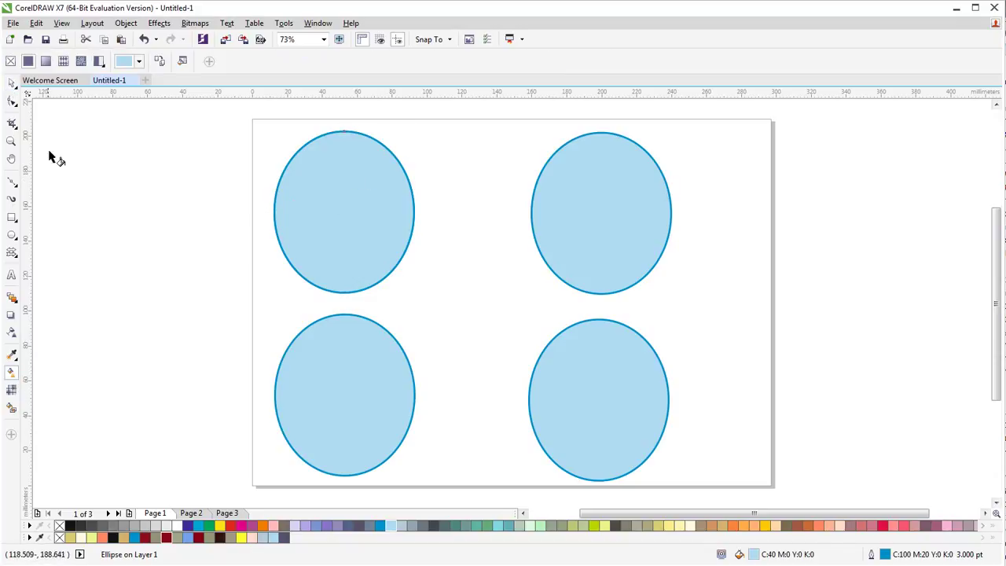
click(139, 62)
click(167, 106)
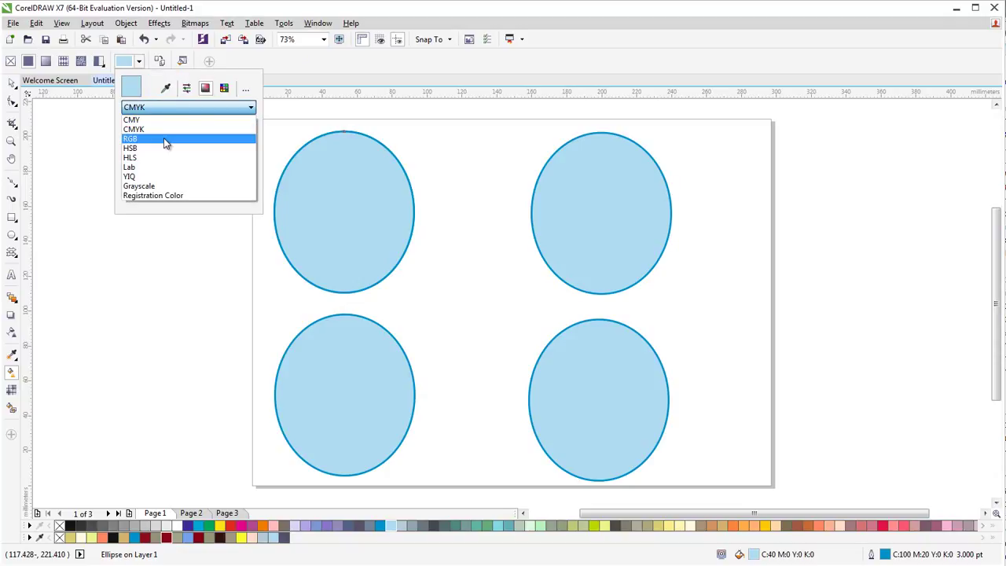
click(163, 138)
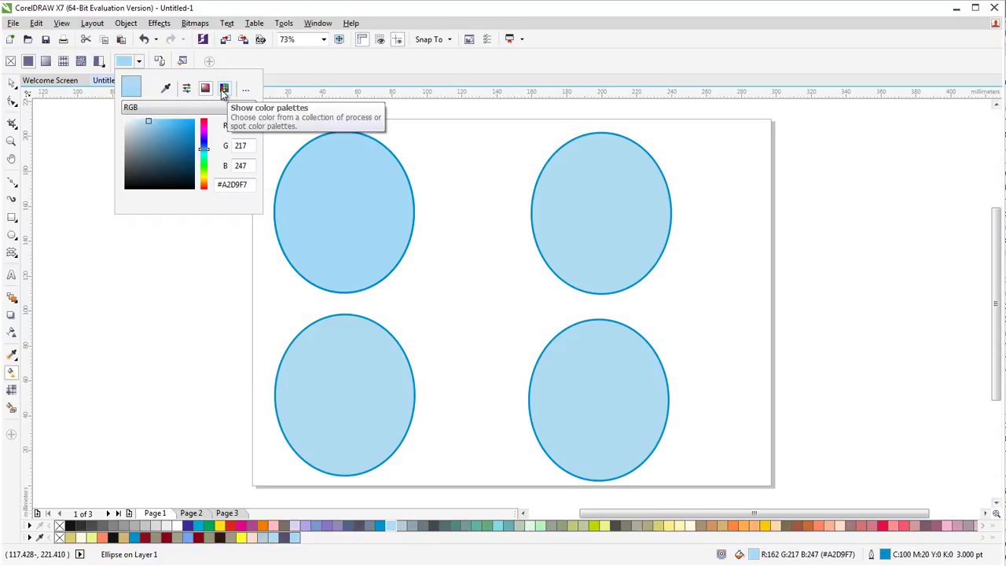
Step: View the colour sliders, colour viewers and colour palettes available for the uniform fill
click(190, 91)
click(206, 92)
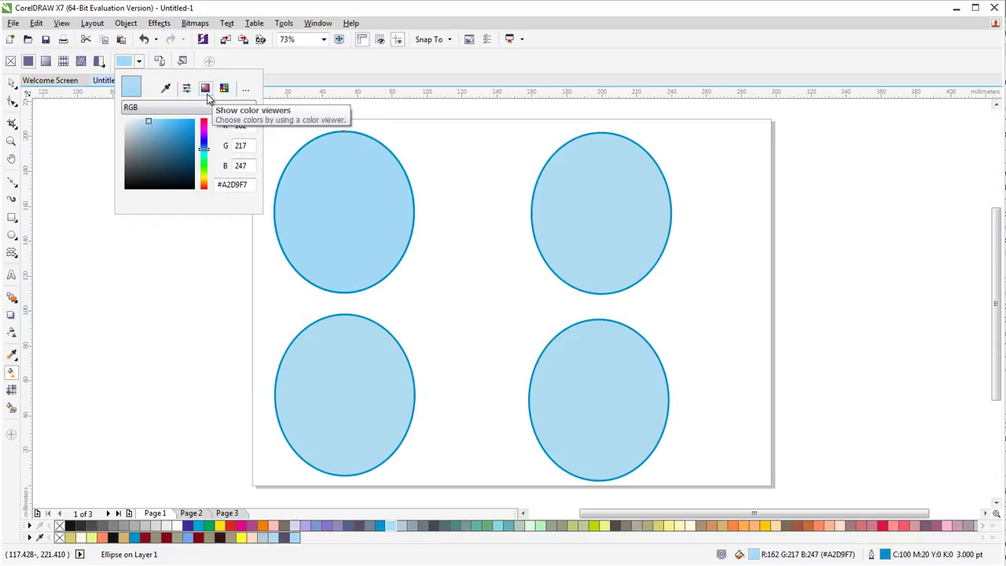
click(224, 91)
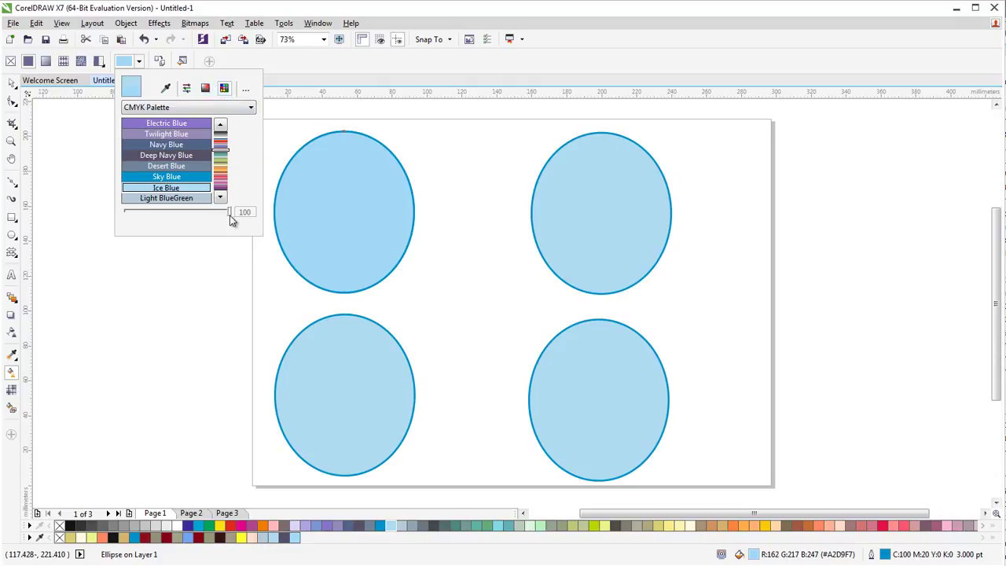
click(275, 65)
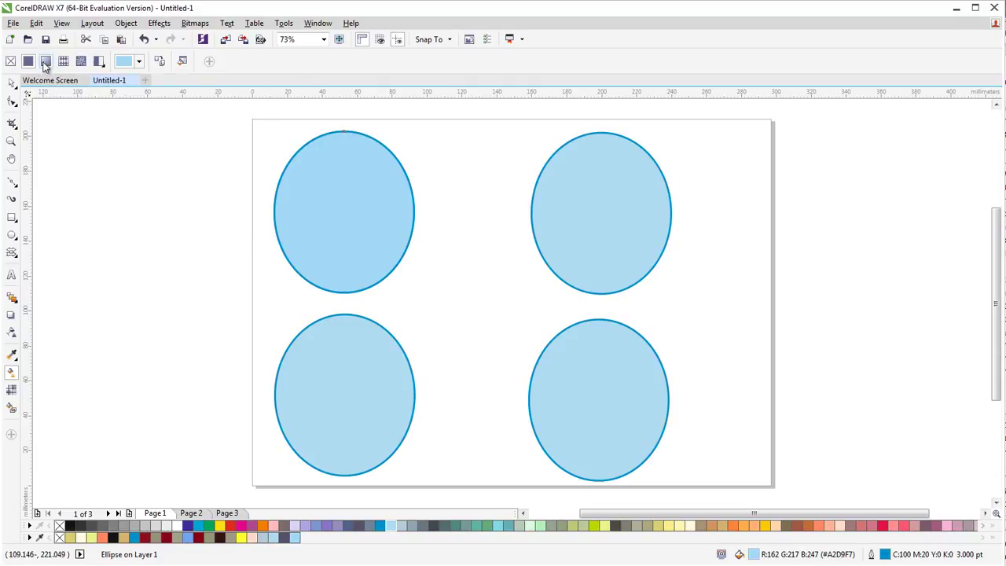
Step: Apply a linear fountain fill to the upper-left ellipse and reposition its gradient to run from the ellipse's lower-left area toward its right edge
click(45, 62)
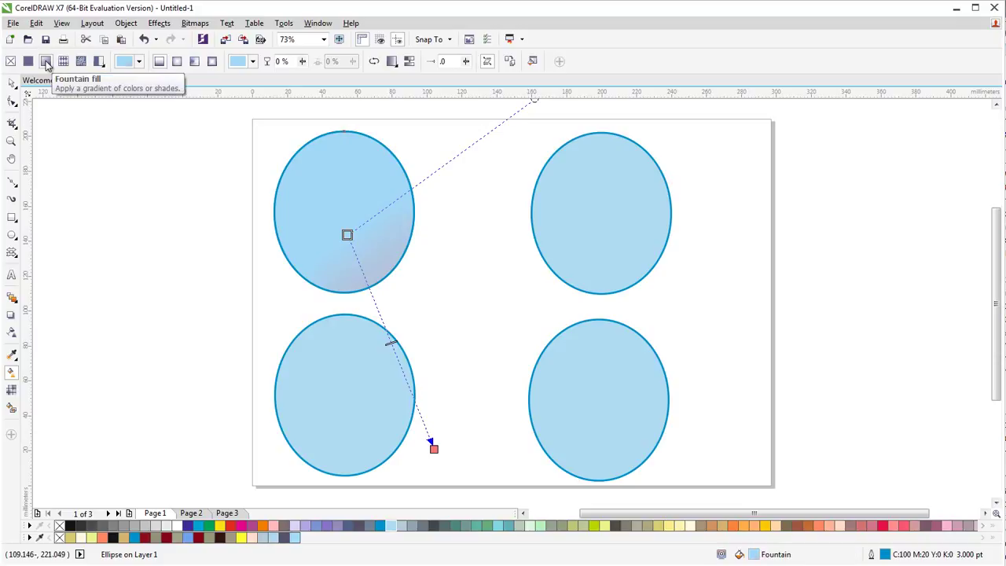
drag(339, 202, 312, 158)
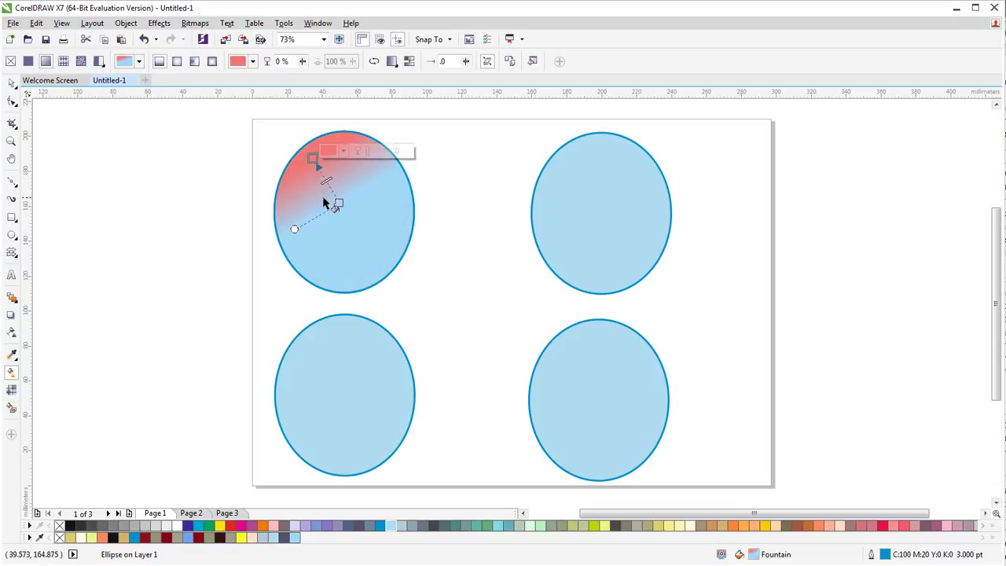
drag(303, 192, 299, 259)
drag(370, 207, 416, 215)
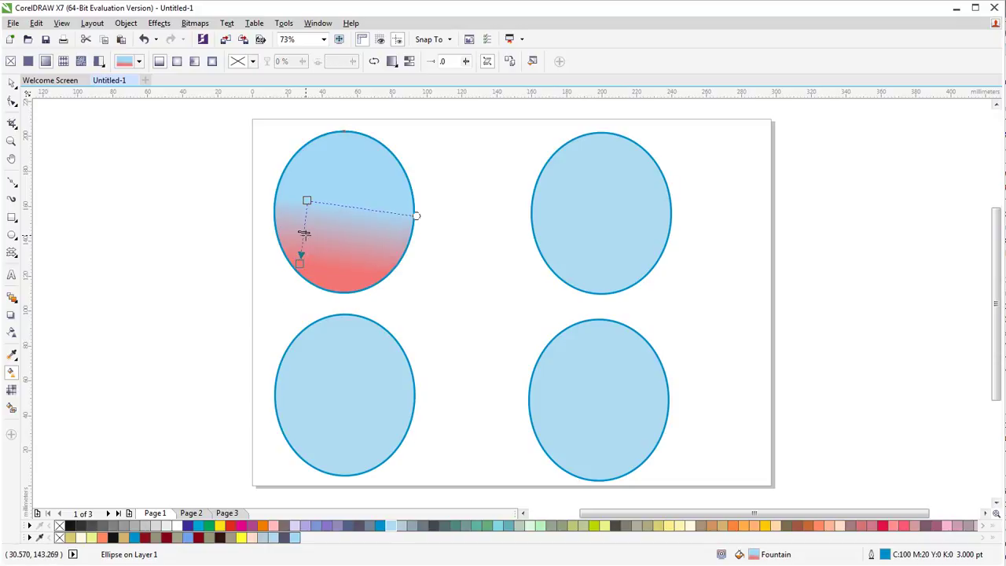
drag(308, 220, 392, 213)
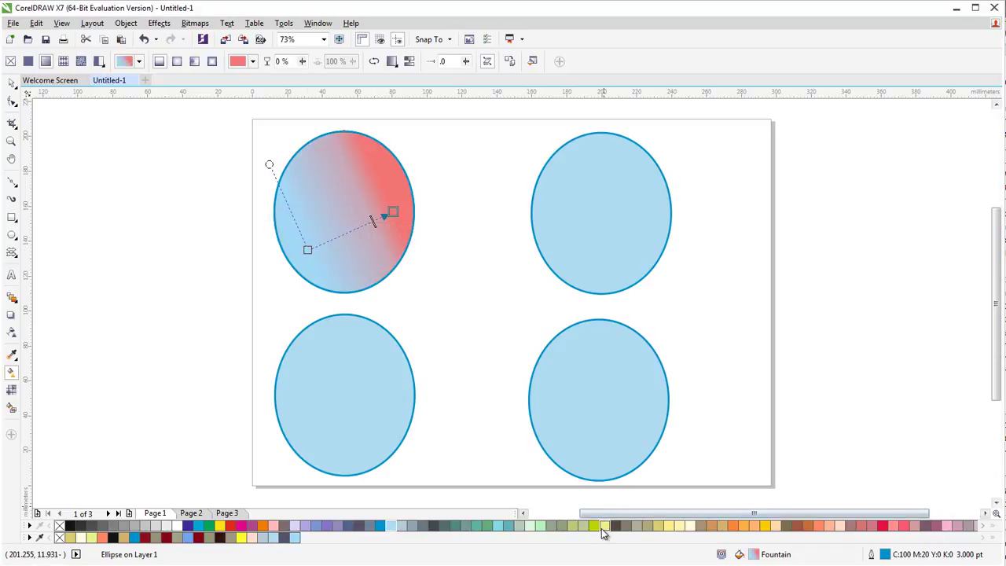
Step: Recolour the gradient's end light yellow and its start light purple, and redirect it from the ellipse's upper middle toward its lower left
drag(395, 214, 394, 213)
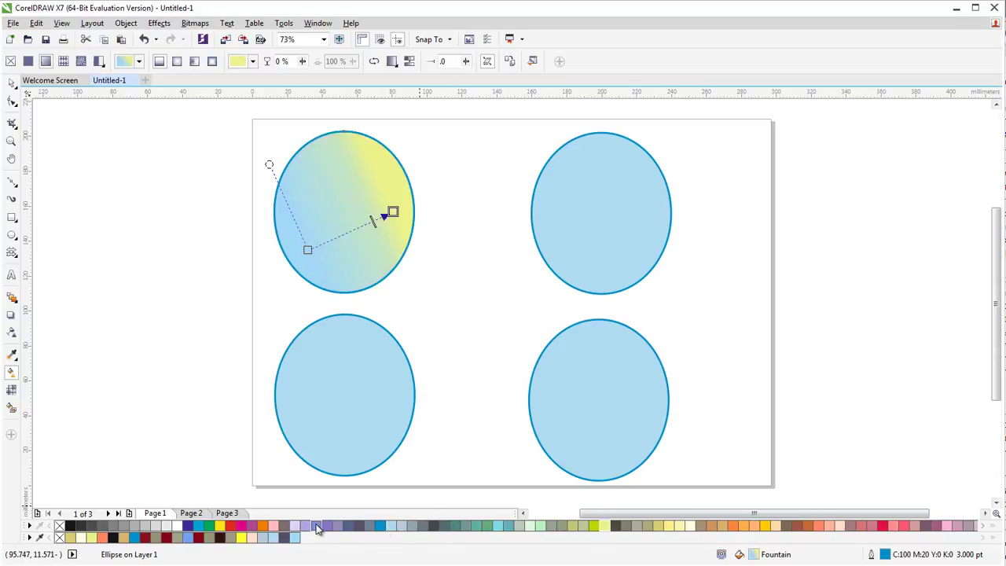
drag(322, 282, 308, 250)
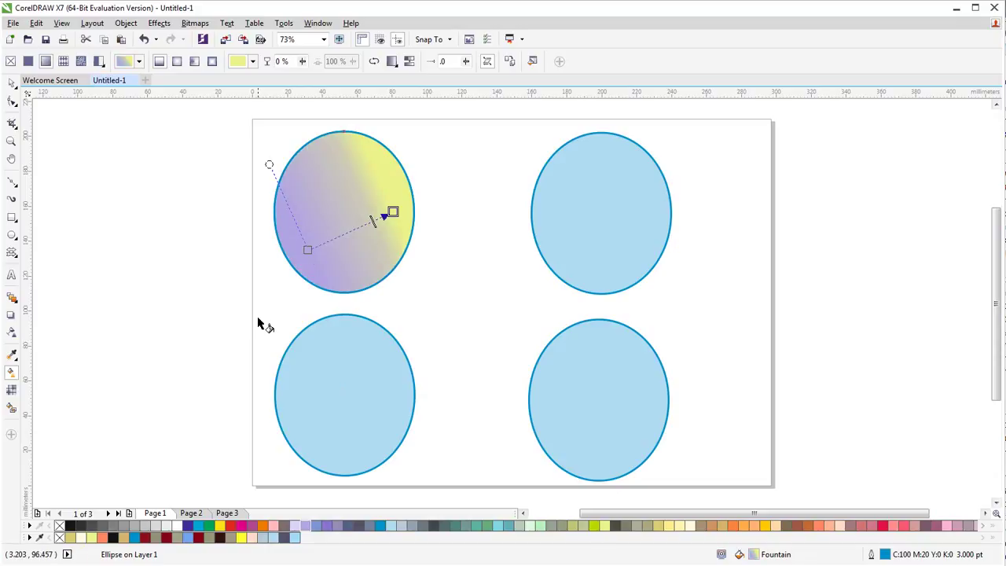
drag(392, 212, 253, 182)
drag(331, 233, 343, 180)
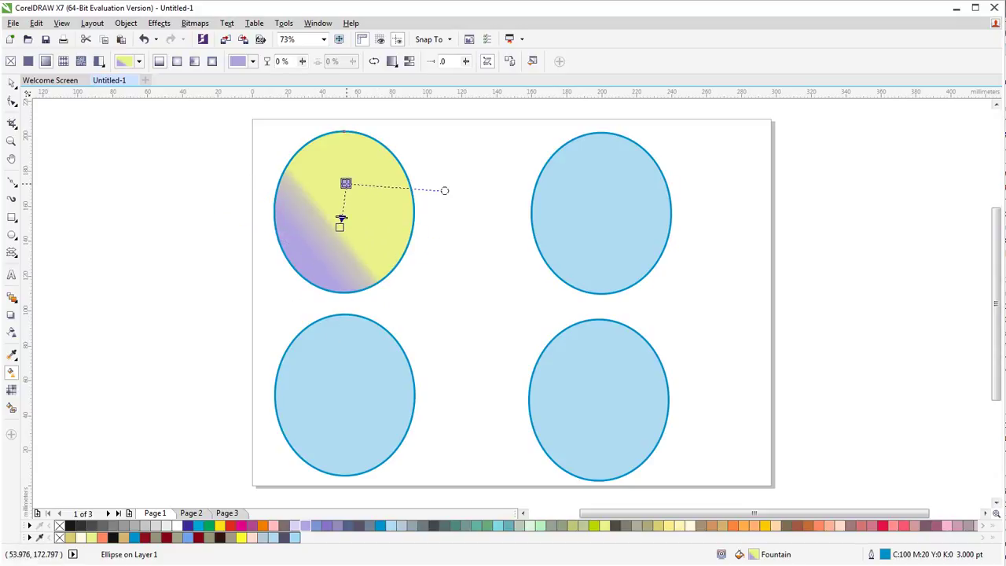
drag(340, 222, 306, 210)
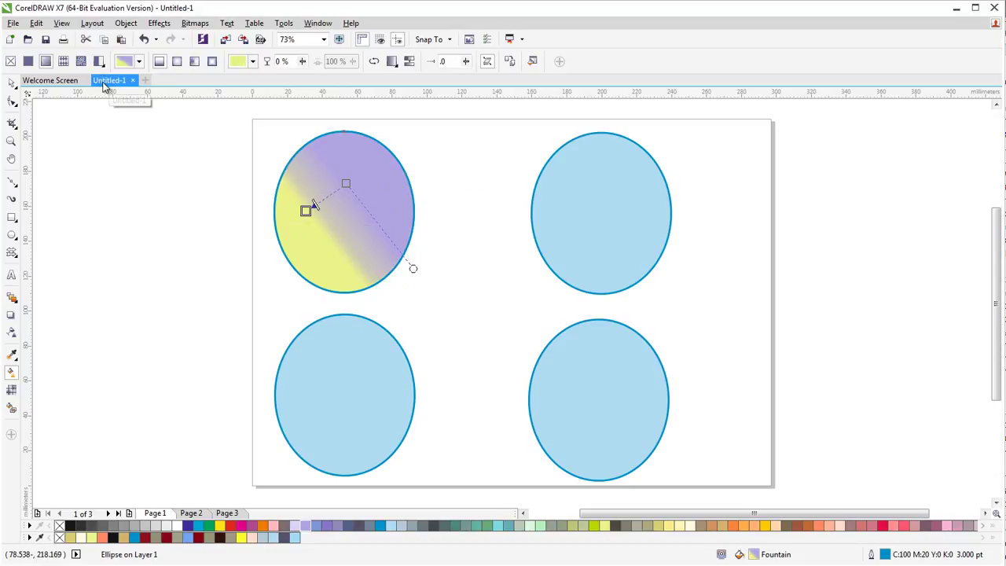
Step: Browse the Content Exchange fountain fills and view the details of the Muted Red Pin Circles fill
click(139, 62)
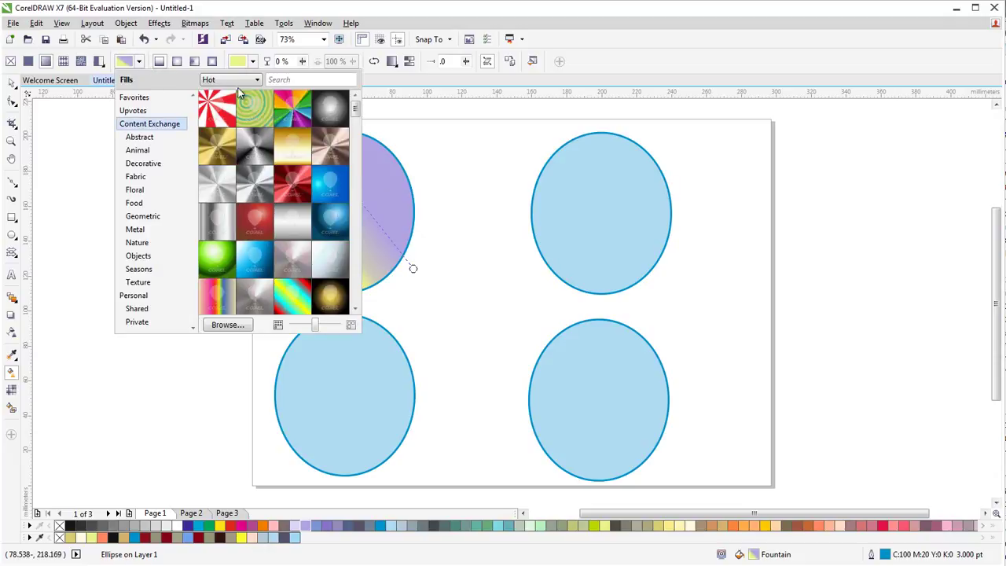
drag(355, 114, 357, 262)
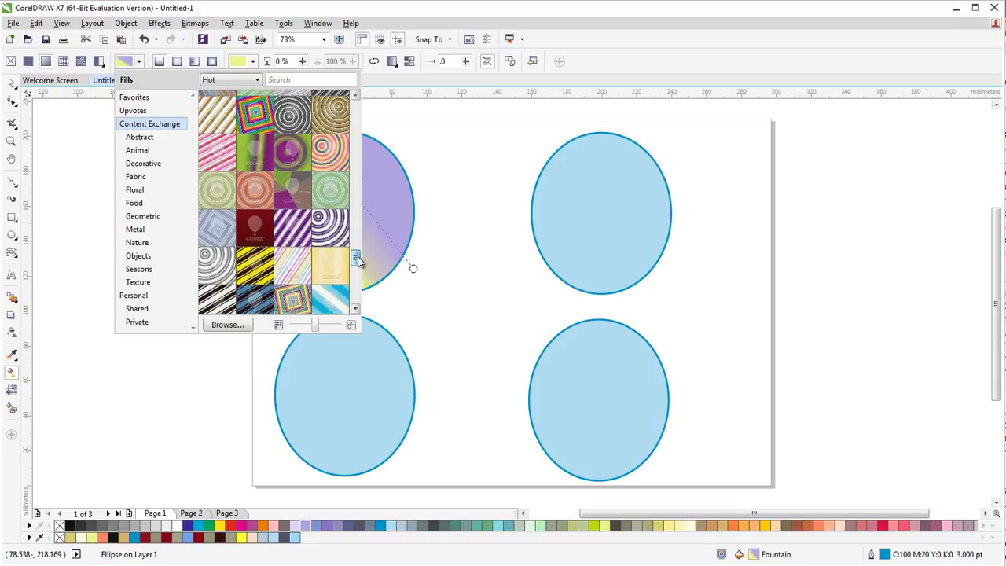
mouse_move(253, 192)
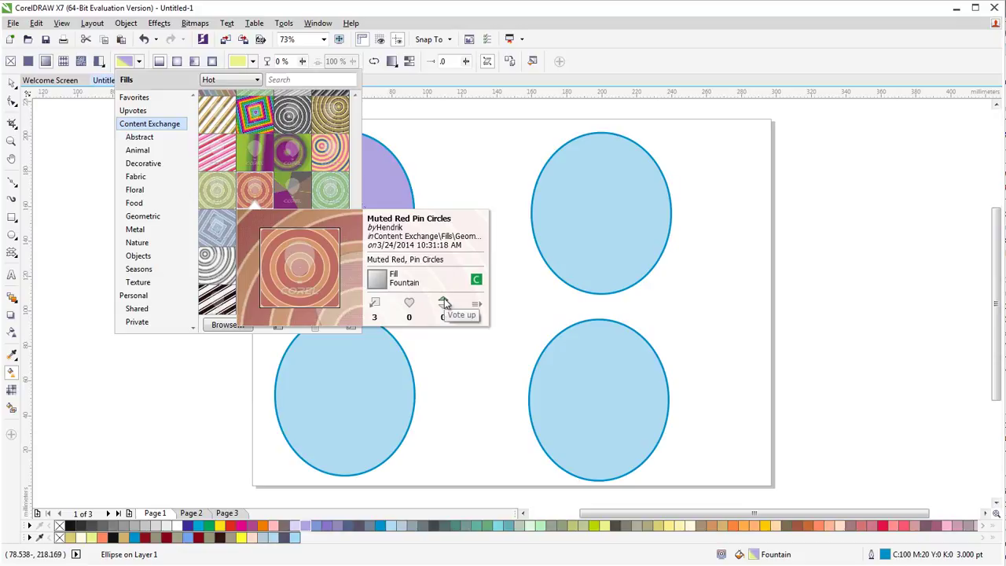
click(432, 148)
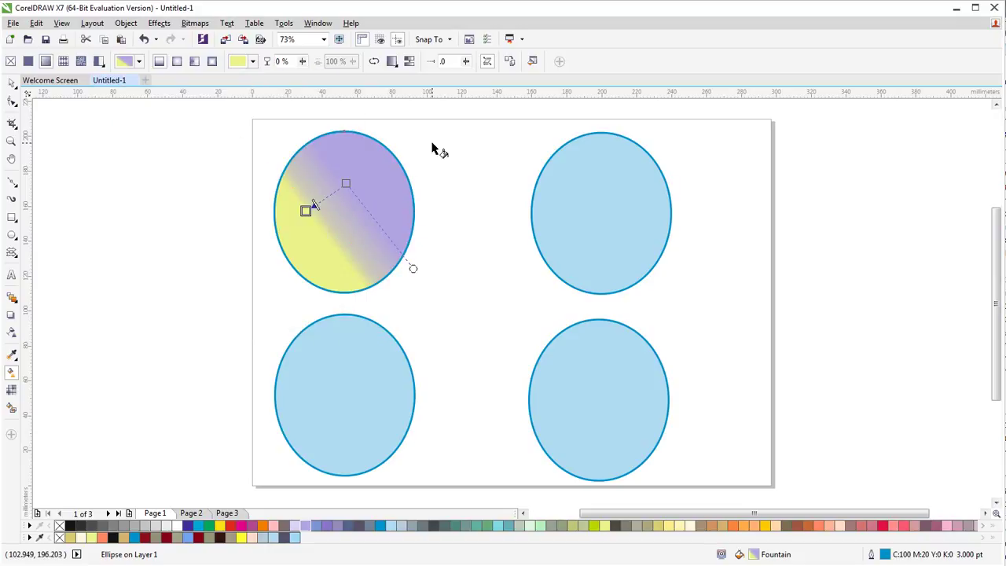
Step: Apply a vector pattern fill to the lower-left ellipse
click(330, 357)
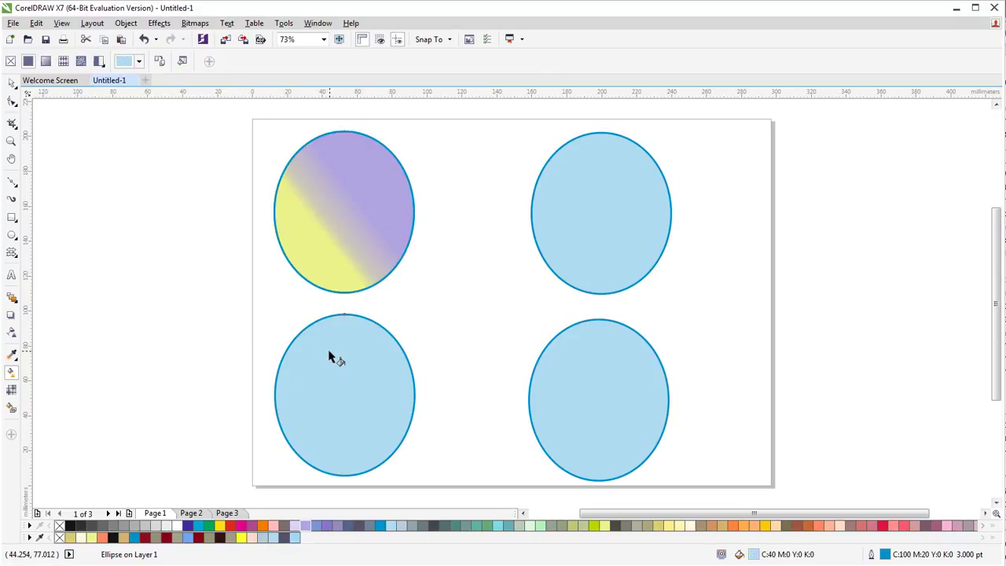
click(11, 82)
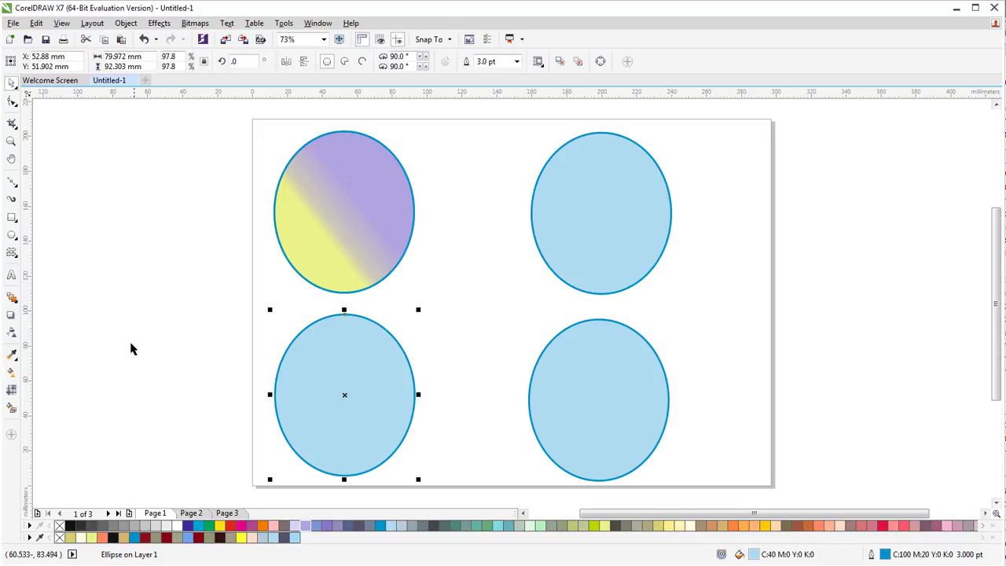
click(12, 358)
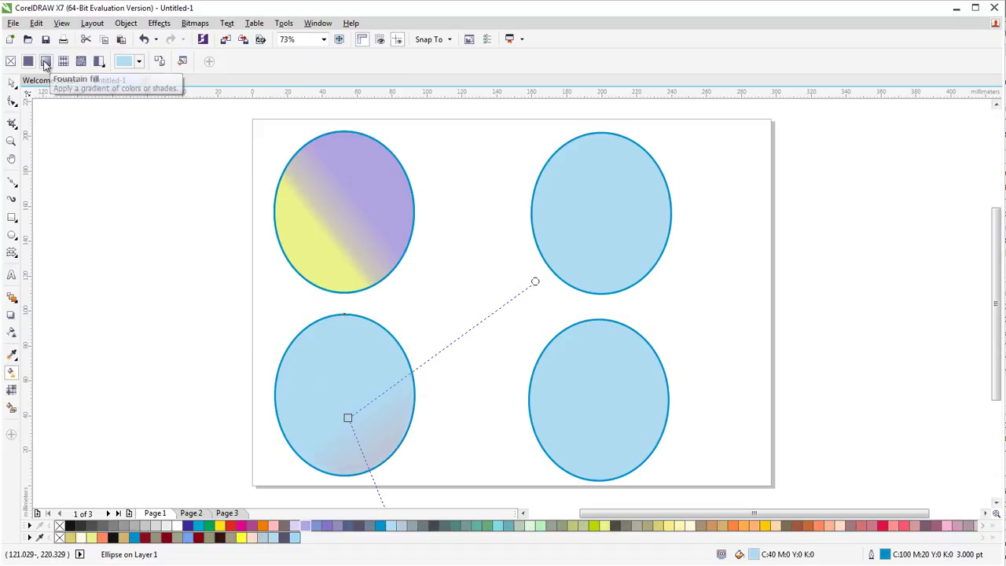
click(46, 62)
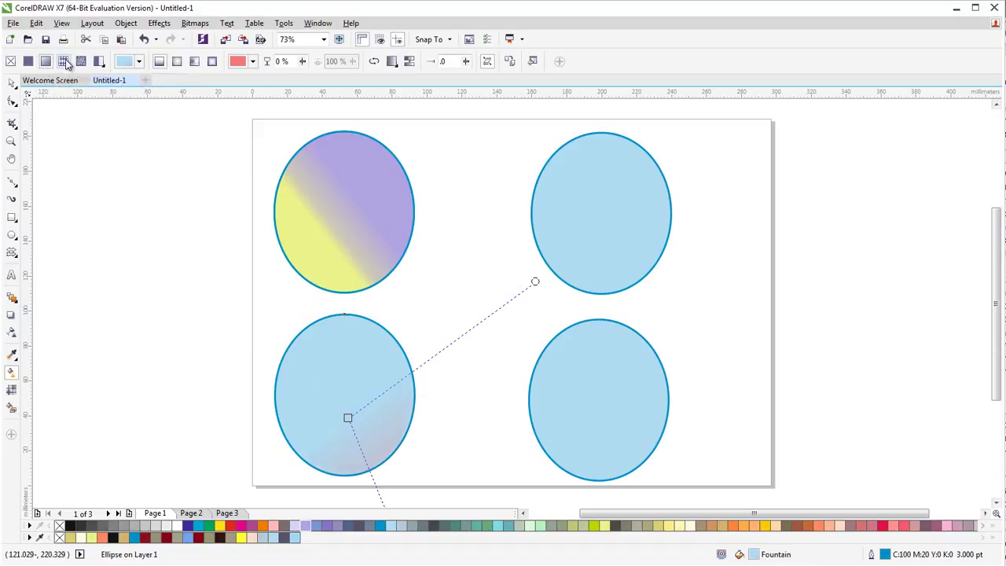
click(64, 62)
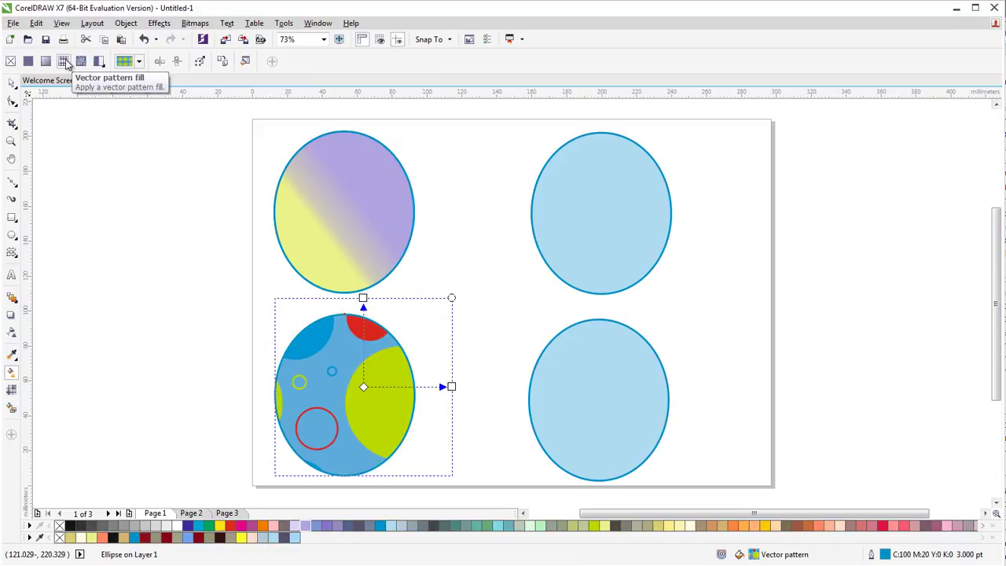
Step: Shrink and rotate the vector pattern inside the lower-left ellipse so its circles repeat as smaller tilted tiles
click(420, 312)
drag(393, 357, 360, 412)
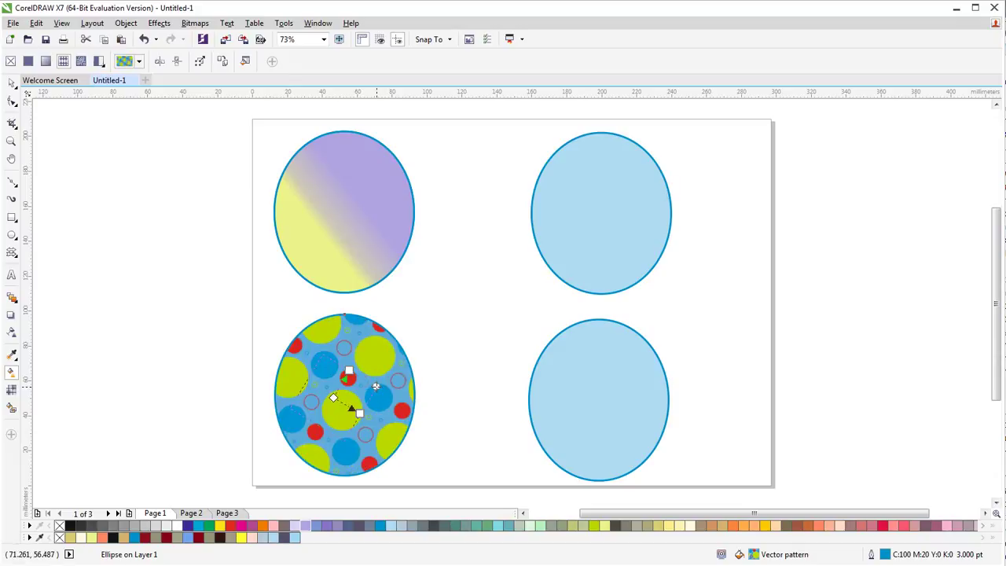
mouse_move(349, 369)
mouse_down()
mouse_move(364, 363)
mouse_move(319, 355)
mouse_move(350, 366)
mouse_up()
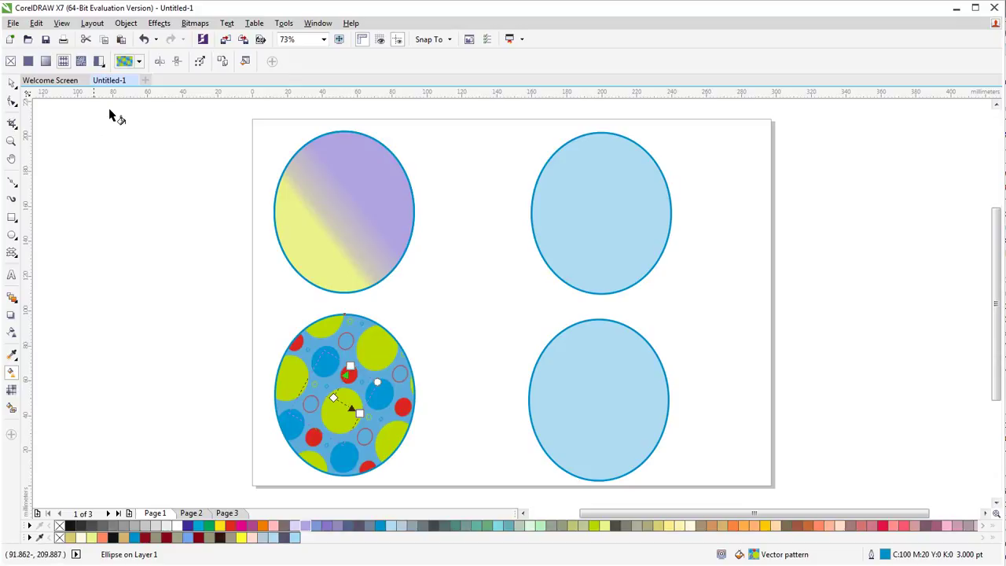
Step: Browse the vector pattern fills under Favorites, Upvotes, Content Exchange and Abstract, viewing fill details and sorting the Abstract fills by Recent
click(138, 62)
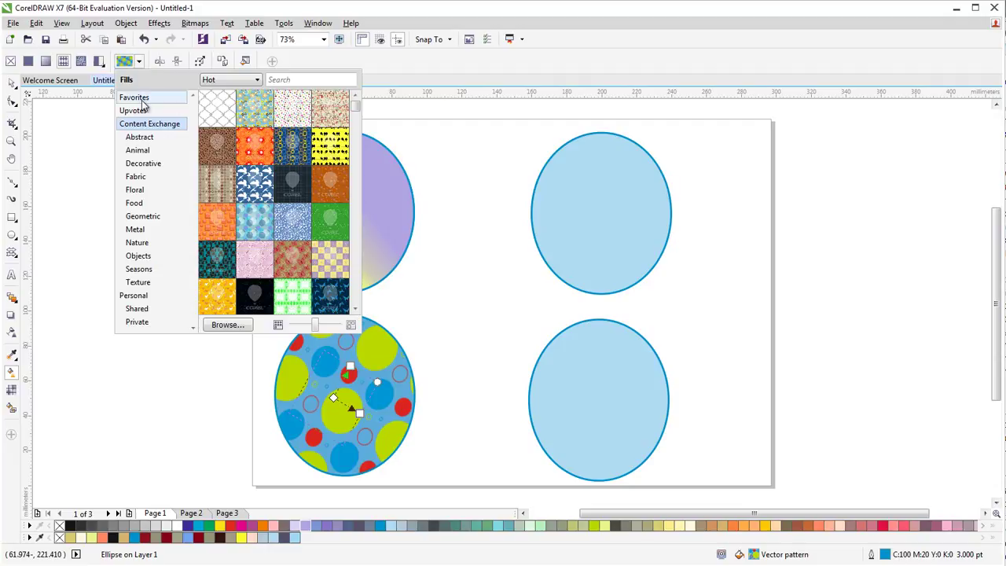
click(139, 99)
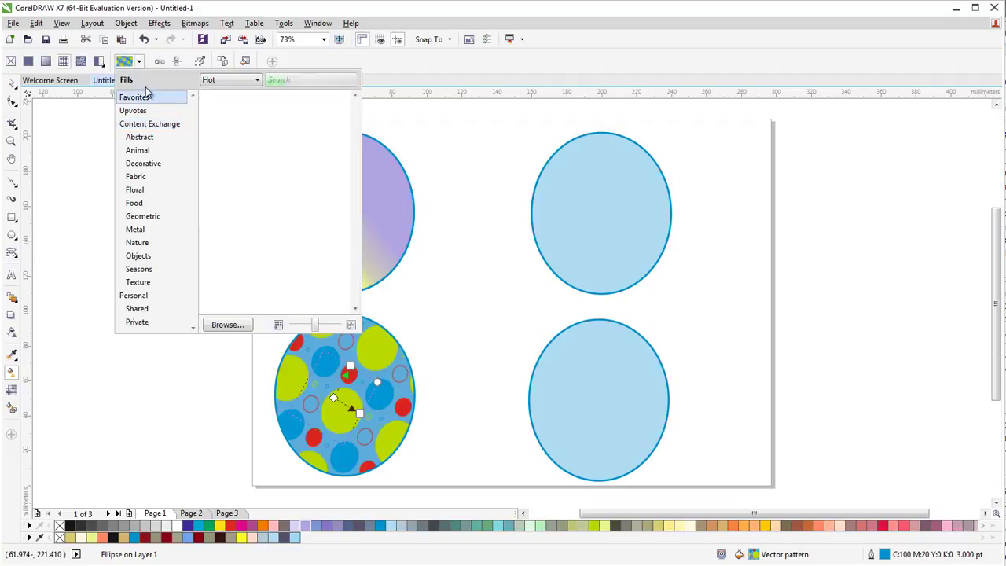
click(143, 112)
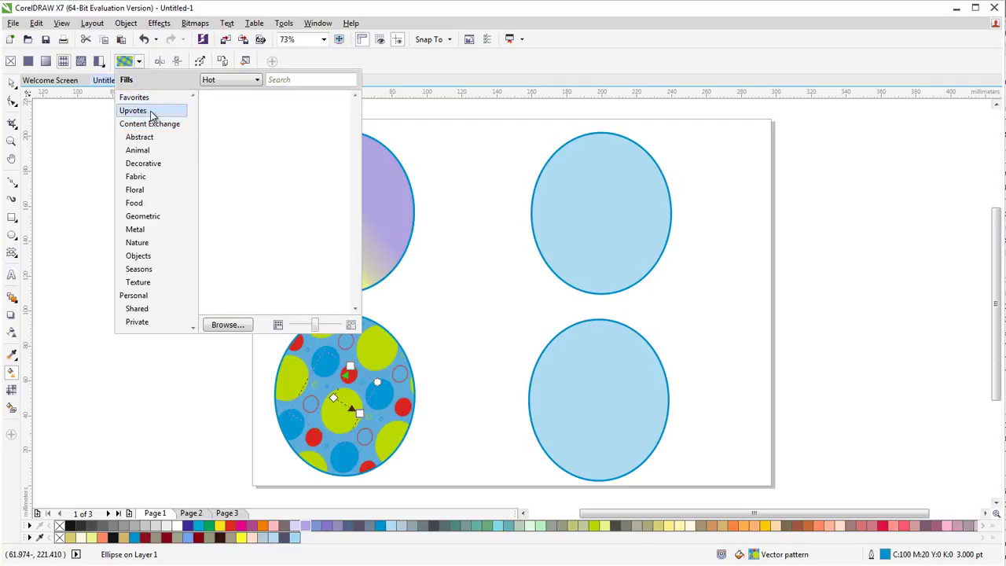
click(149, 124)
click(145, 139)
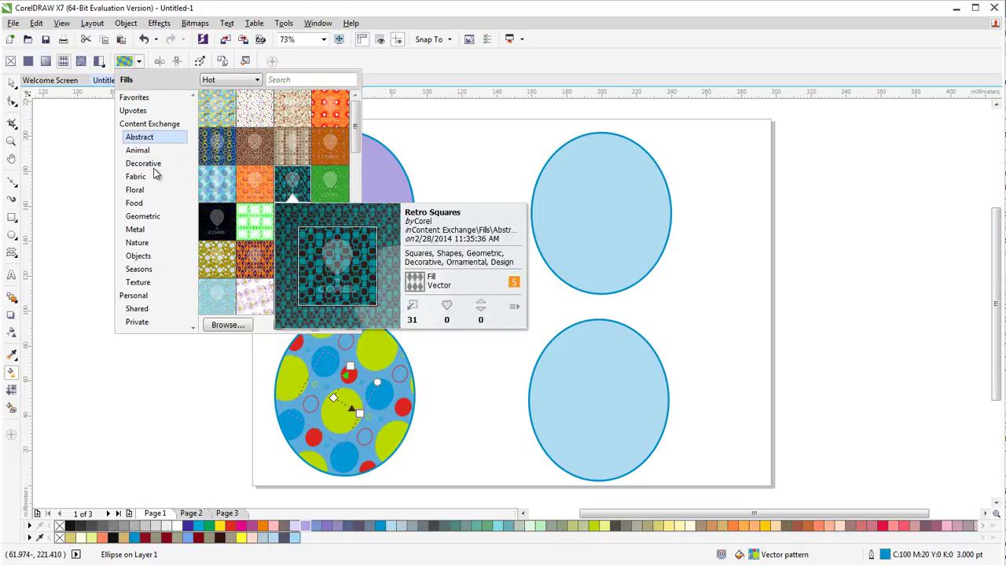
mouse_move(253, 218)
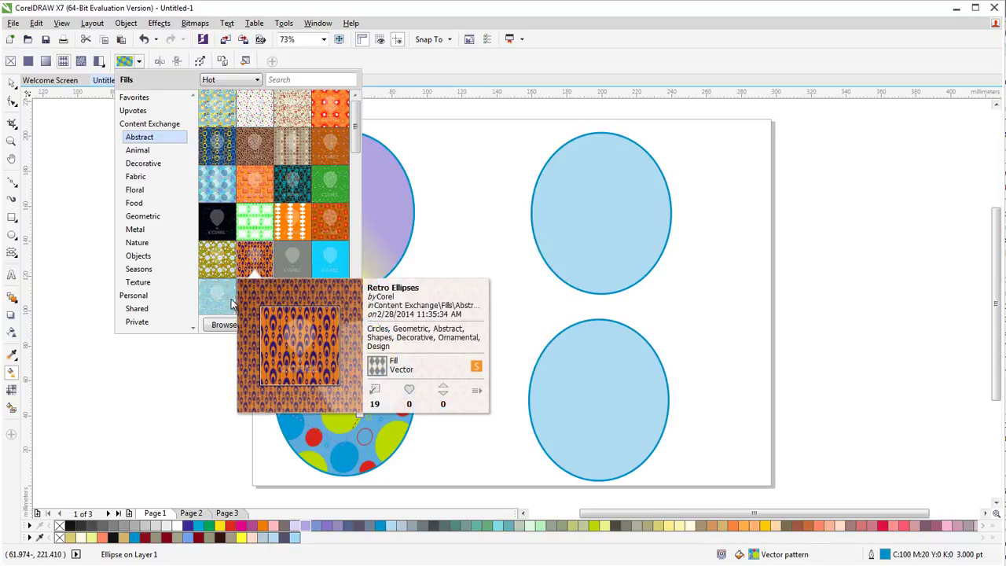
mouse_move(224, 306)
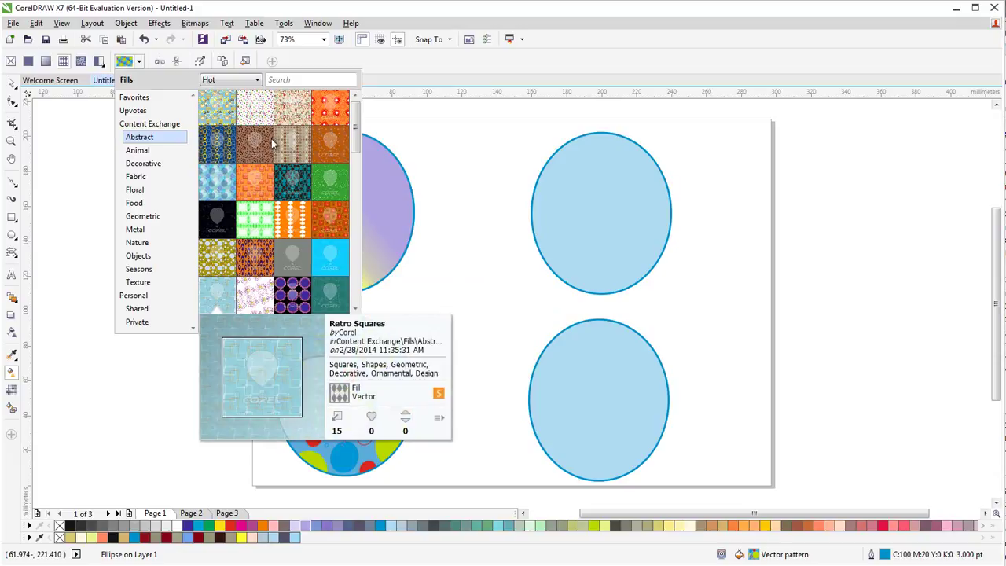
click(257, 80)
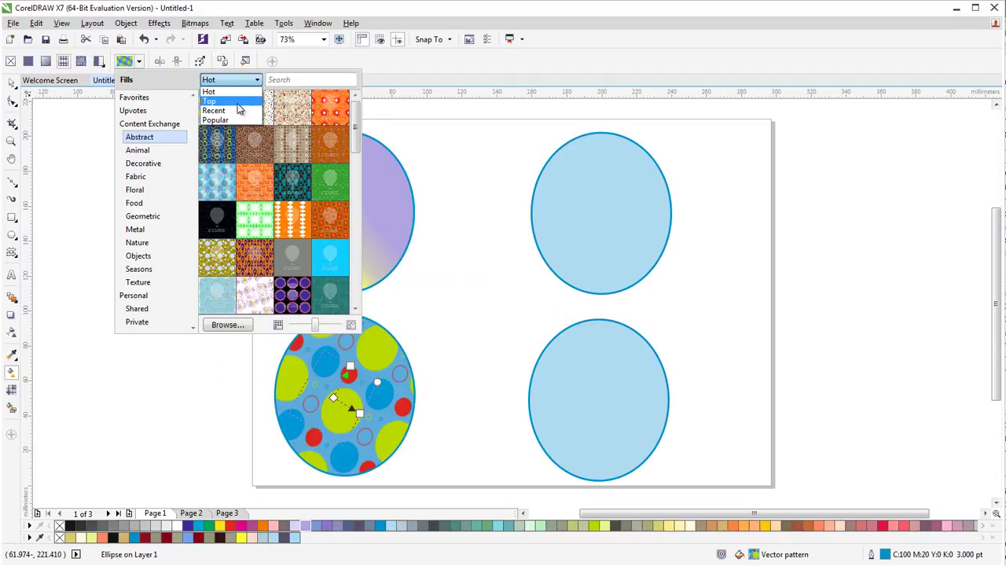
click(238, 111)
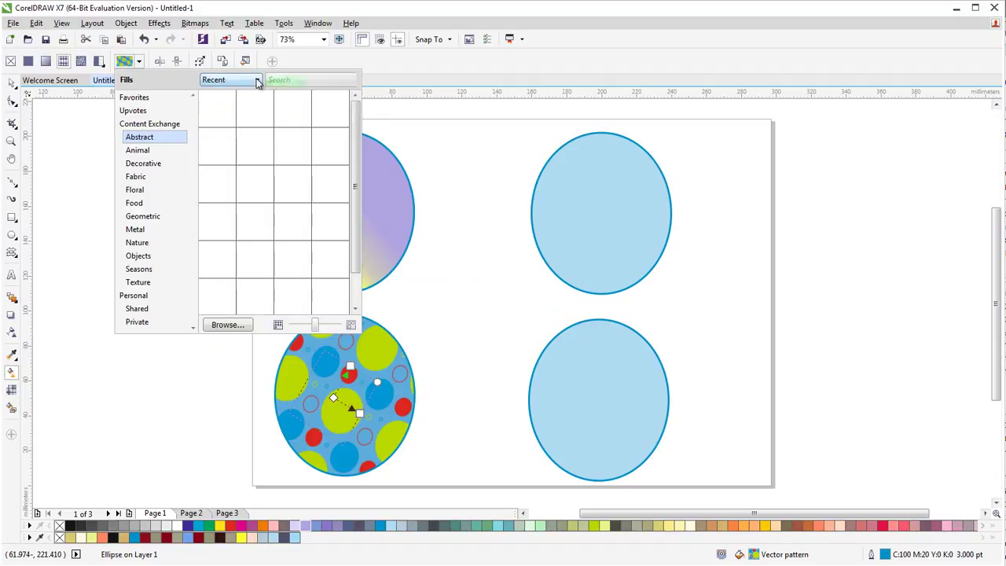
click(379, 68)
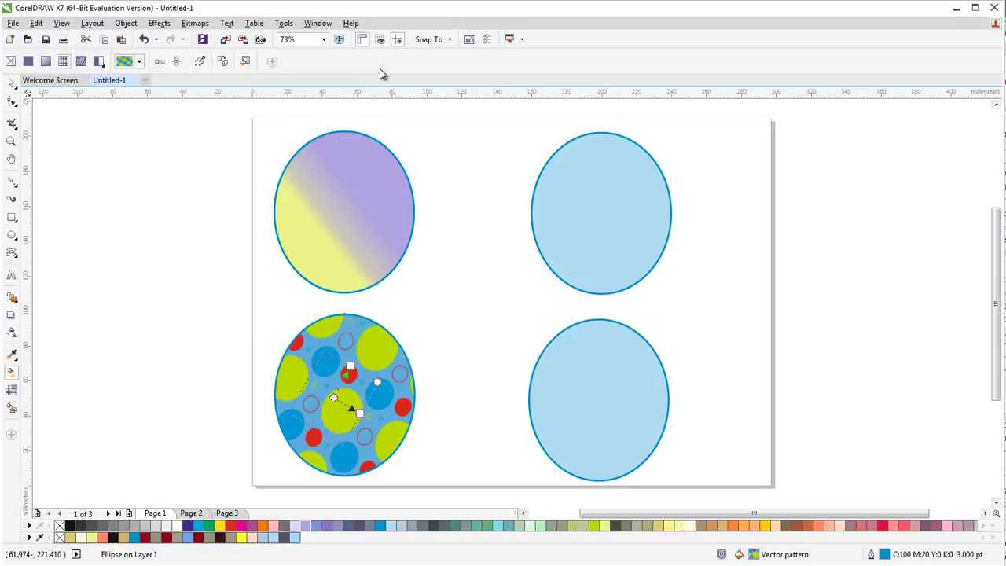
Step: Apply a bitmap pattern fill to the lower-left ellipse and browse the Abstract bitmap fills
click(86, 61)
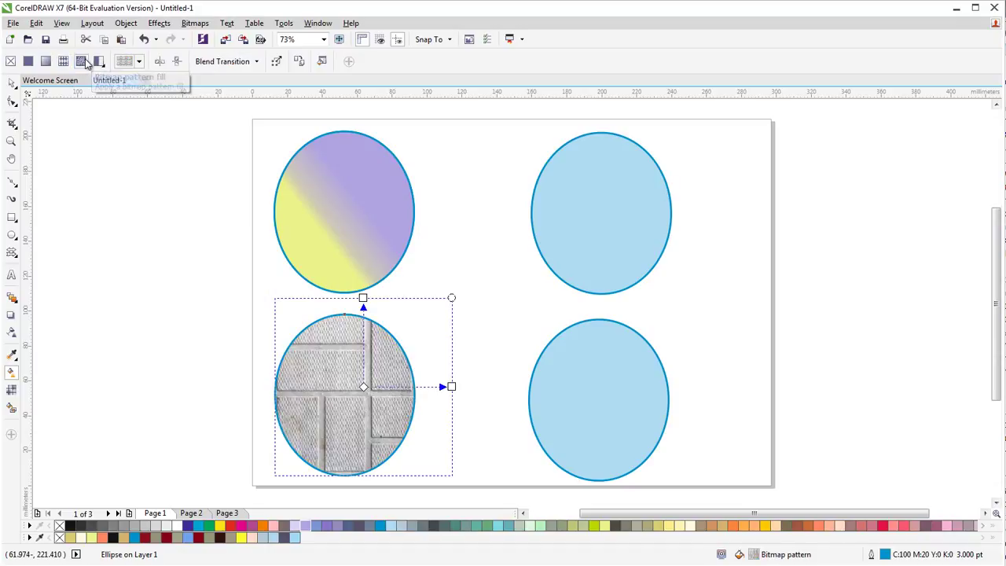
click(141, 63)
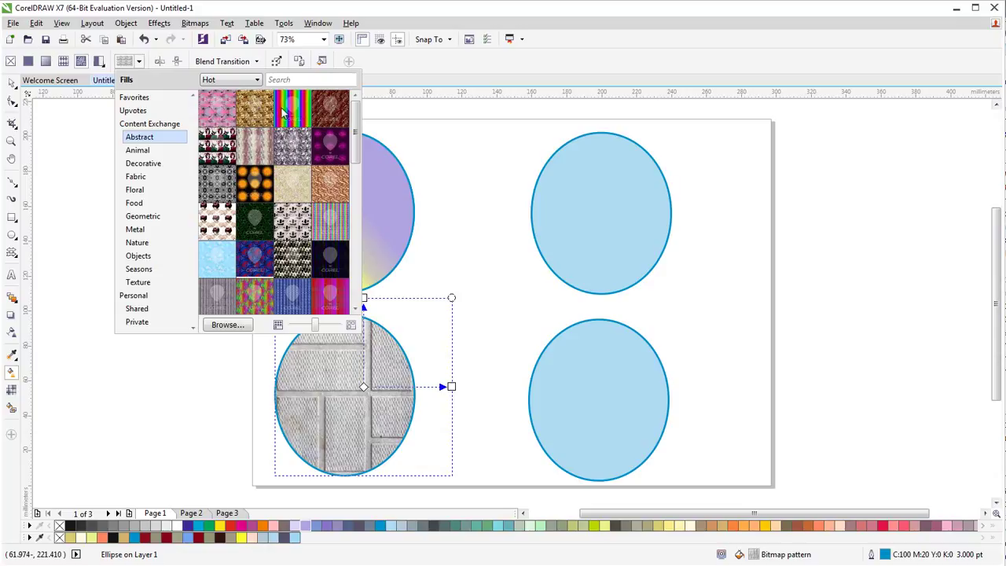
drag(358, 138, 355, 277)
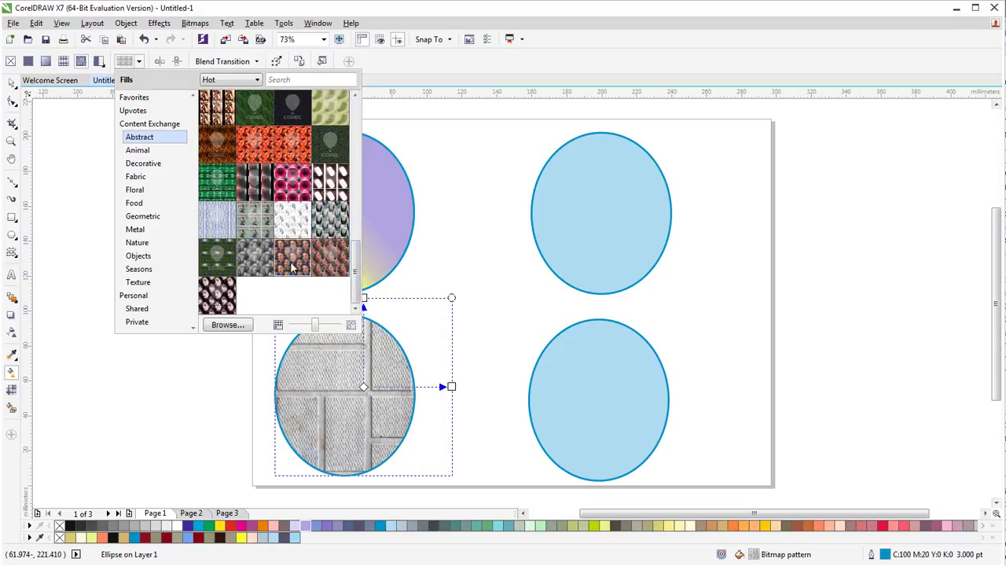
mouse_move(292, 267)
click(415, 68)
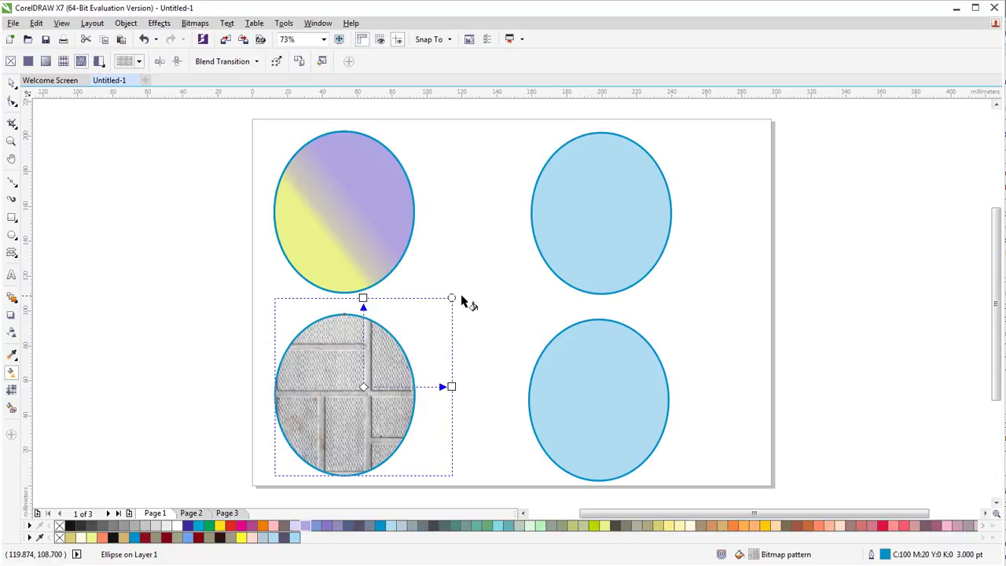
Step: Try to resize and reshape the bitmap pattern tile inside the lower-left ellipse
drag(452, 297, 404, 433)
drag(406, 388, 332, 393)
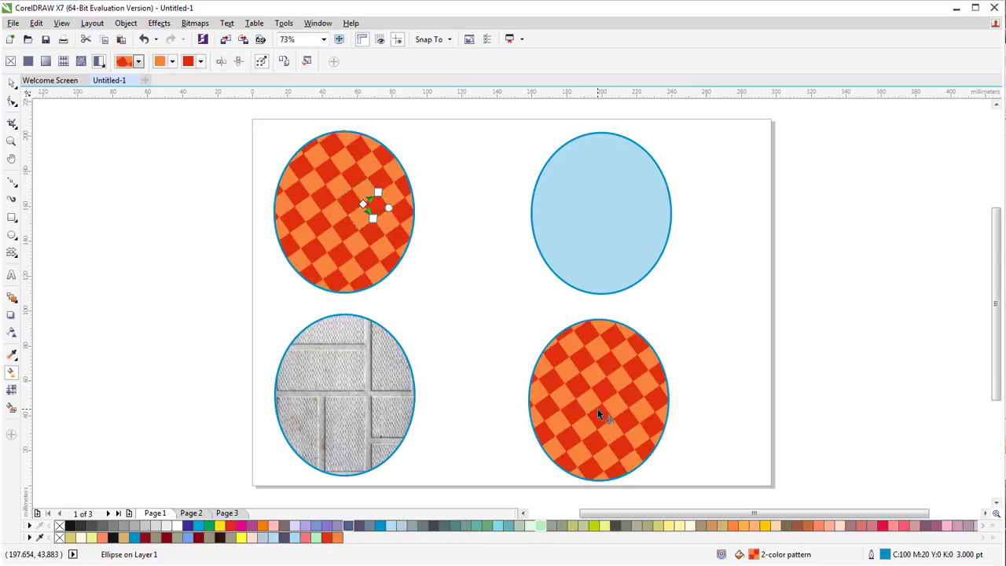
Step: Give the upper-right ellipse a two-color octagon pattern fill, and shrink and rotate its tiles
click(12, 84)
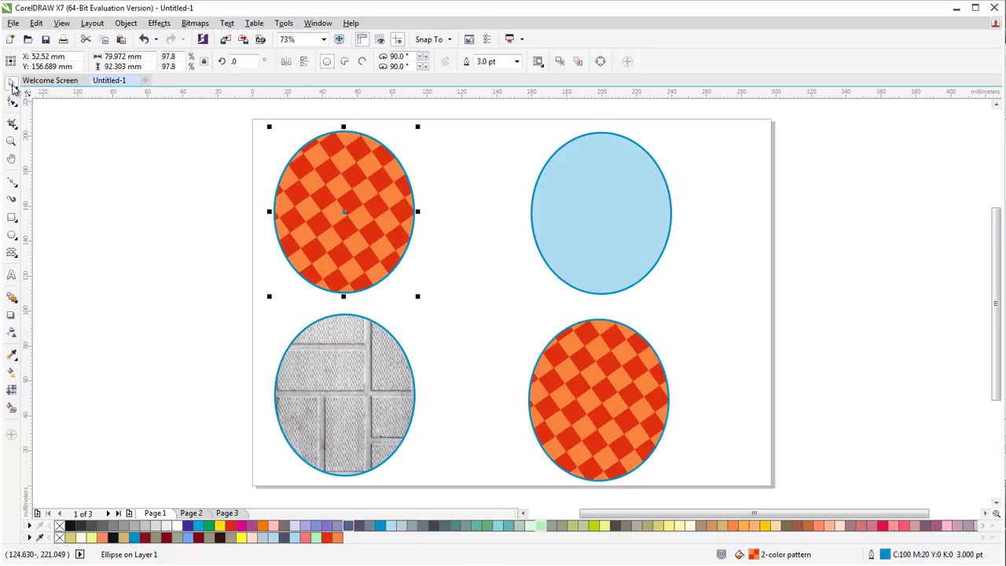
click(592, 194)
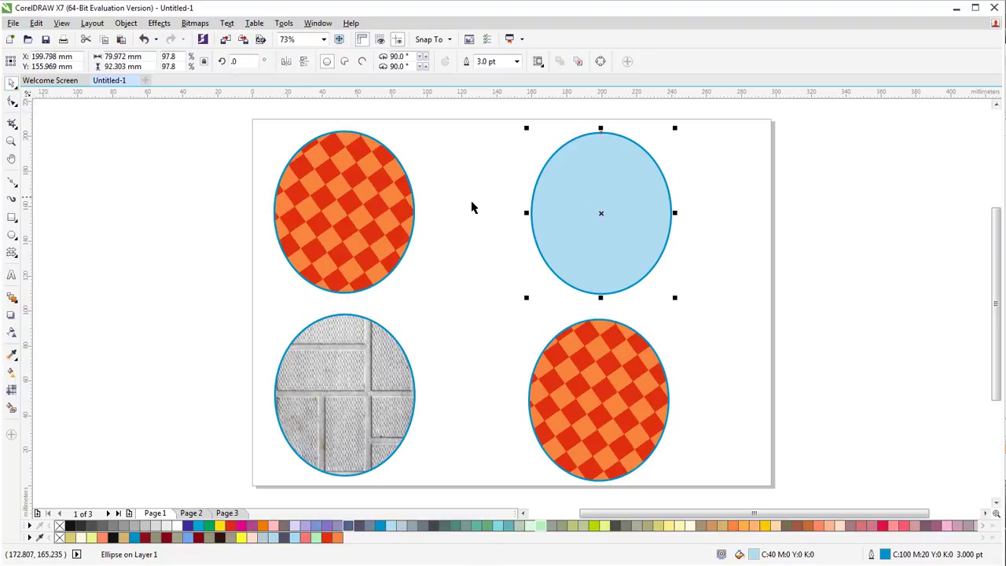
click(12, 373)
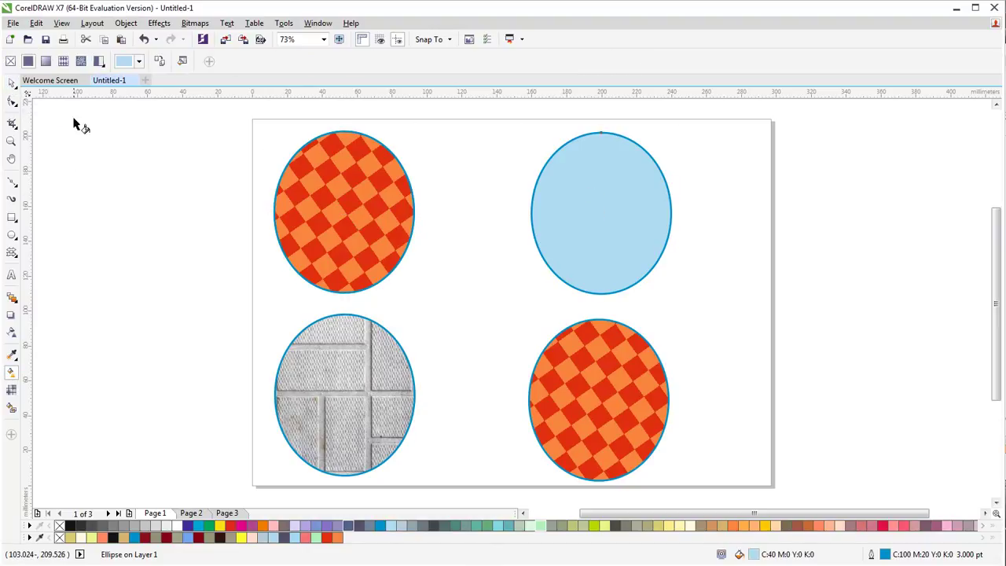
click(99, 63)
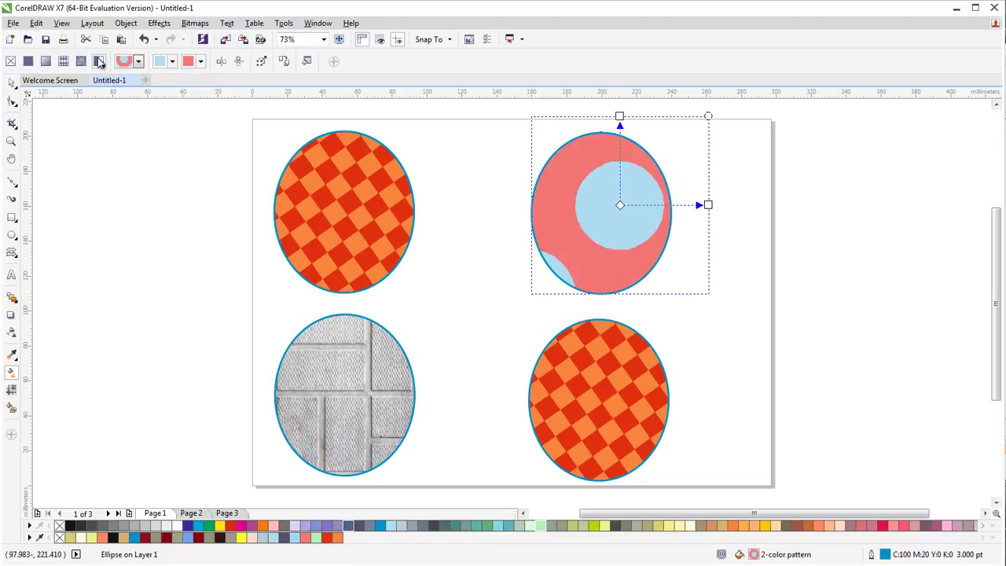
click(138, 62)
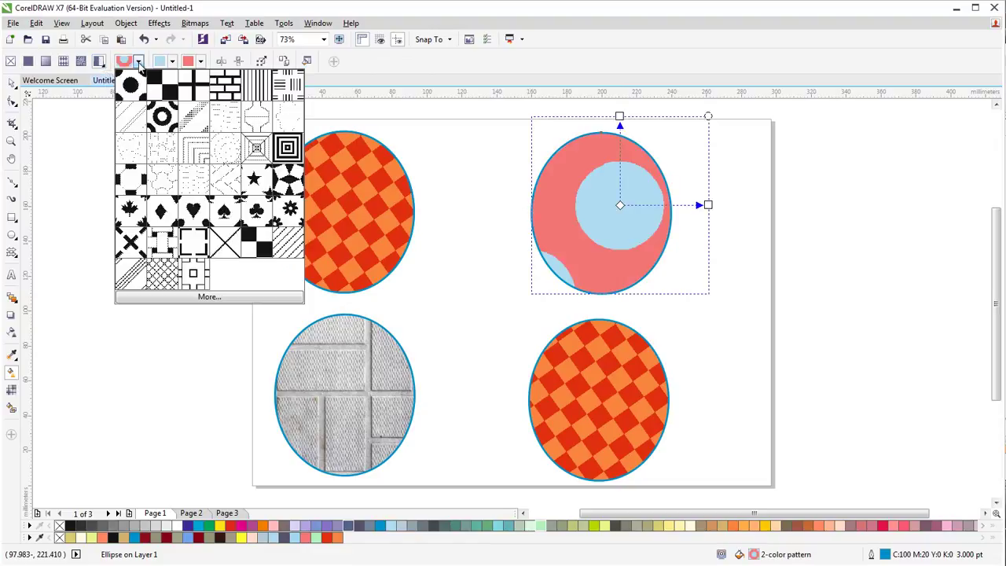
click(130, 182)
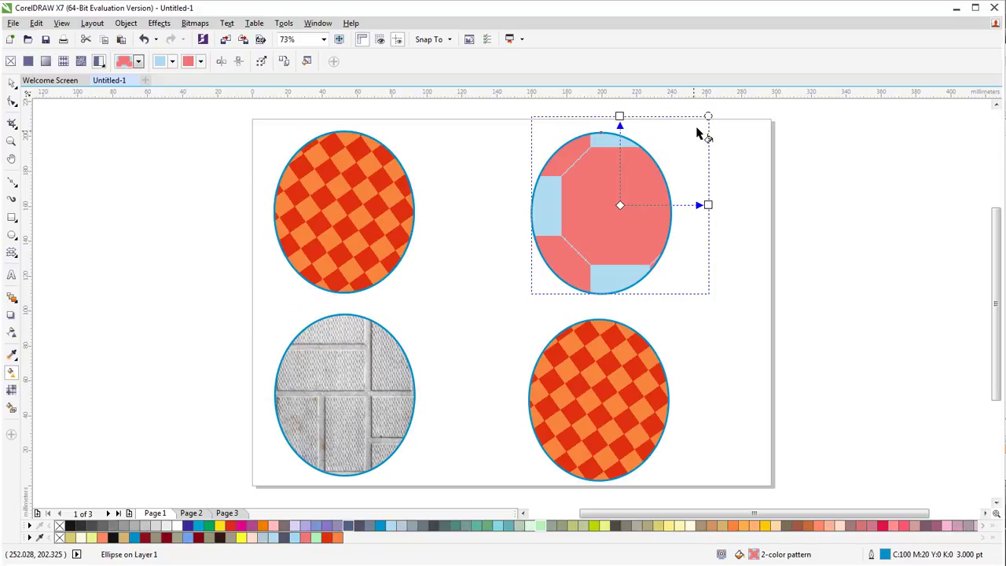
drag(707, 115, 621, 211)
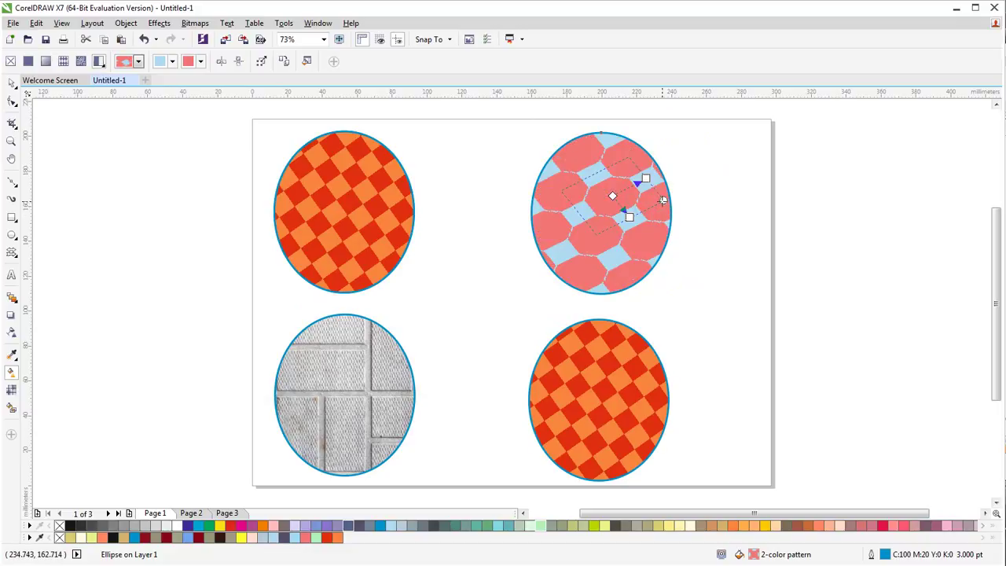
Step: Recolour the octagons in the upper-right ellipse's pattern dark purple, C91 M100 Y0 K0
click(198, 62)
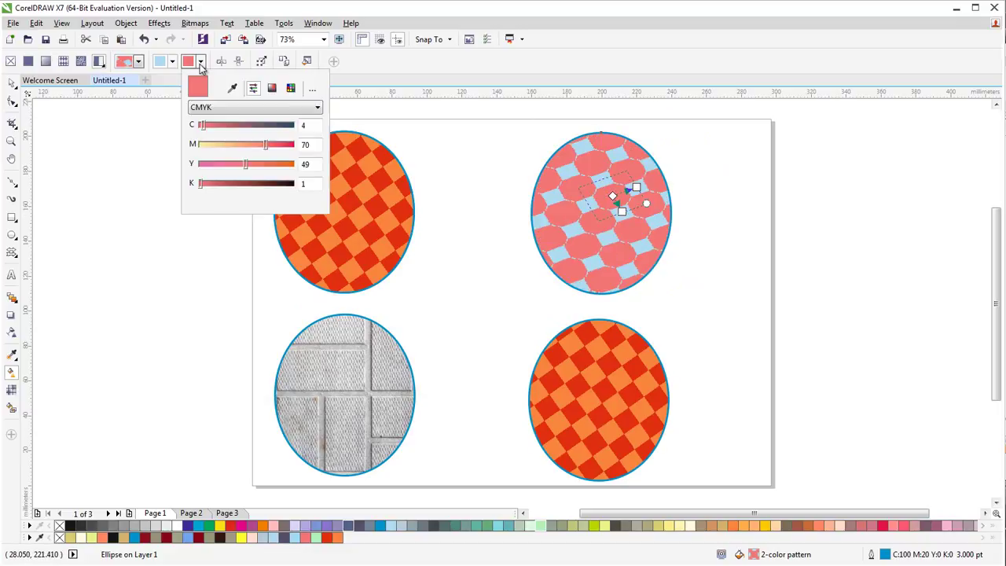
click(291, 88)
click(290, 88)
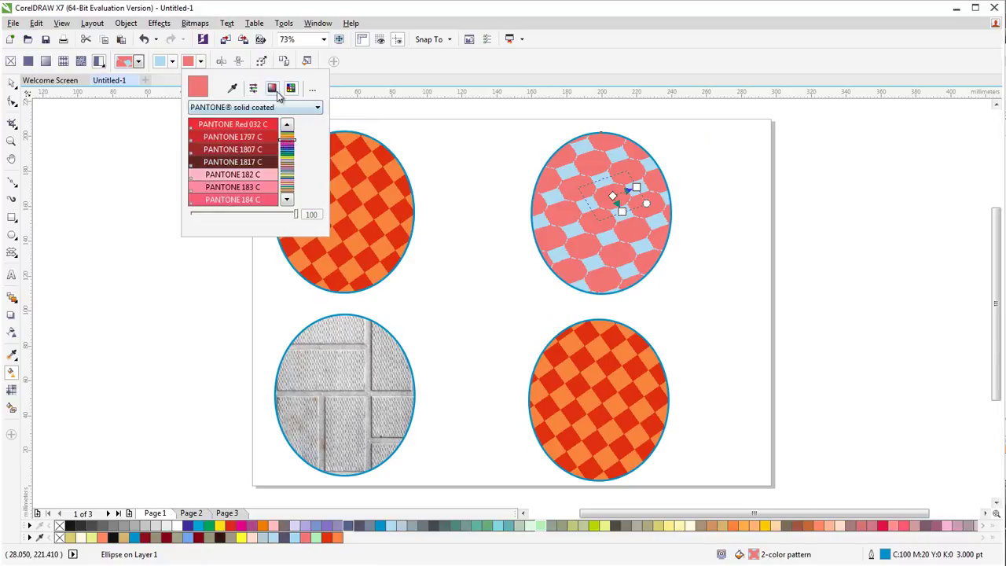
click(272, 87)
click(269, 139)
click(251, 130)
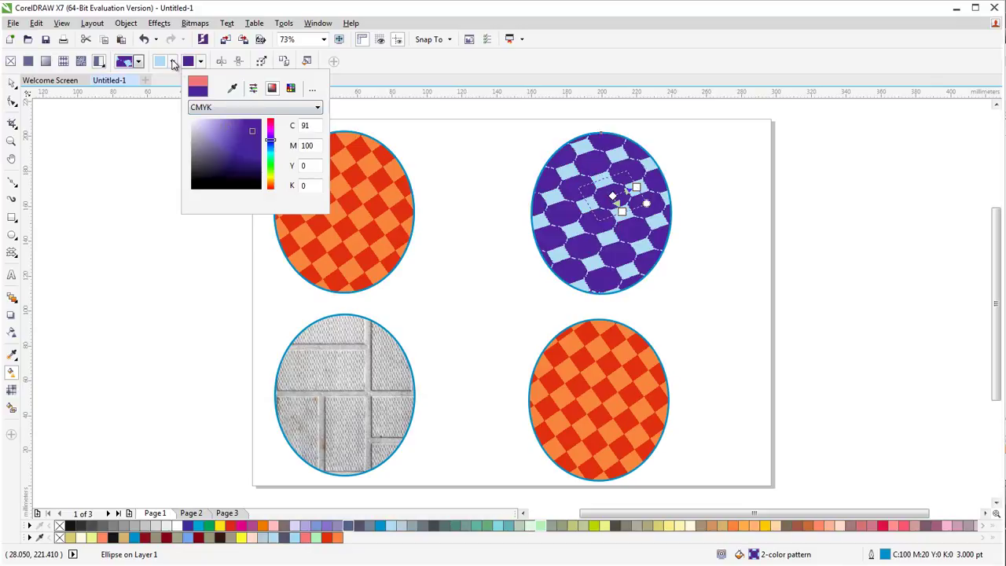
Step: Recolour the light blue parts of the upper-right ellipse's pattern a bright yellow-green
click(173, 62)
drag(242, 149, 243, 181)
drag(211, 139, 233, 128)
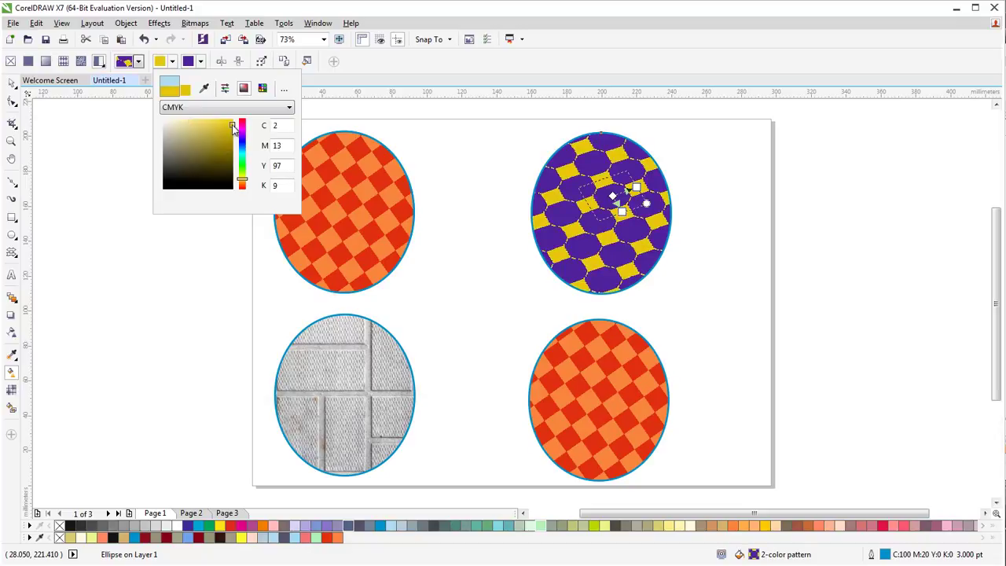
drag(244, 180, 245, 180)
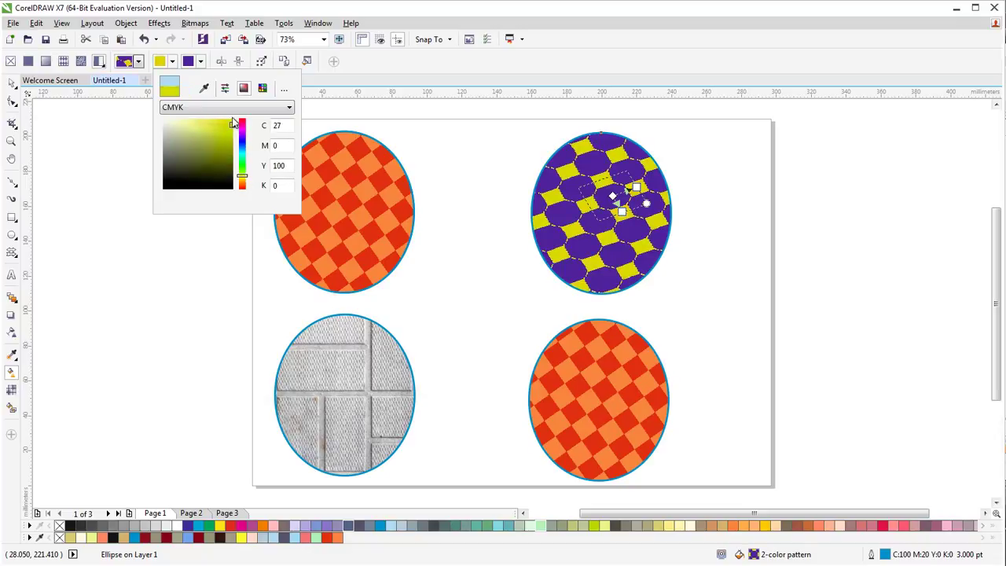
drag(233, 130, 219, 126)
Step: Enlarge and skew the pattern tiles in the upper-right ellipse so the yellow-green squares become diamonds
click(636, 188)
drag(635, 187, 638, 174)
drag(621, 210, 635, 213)
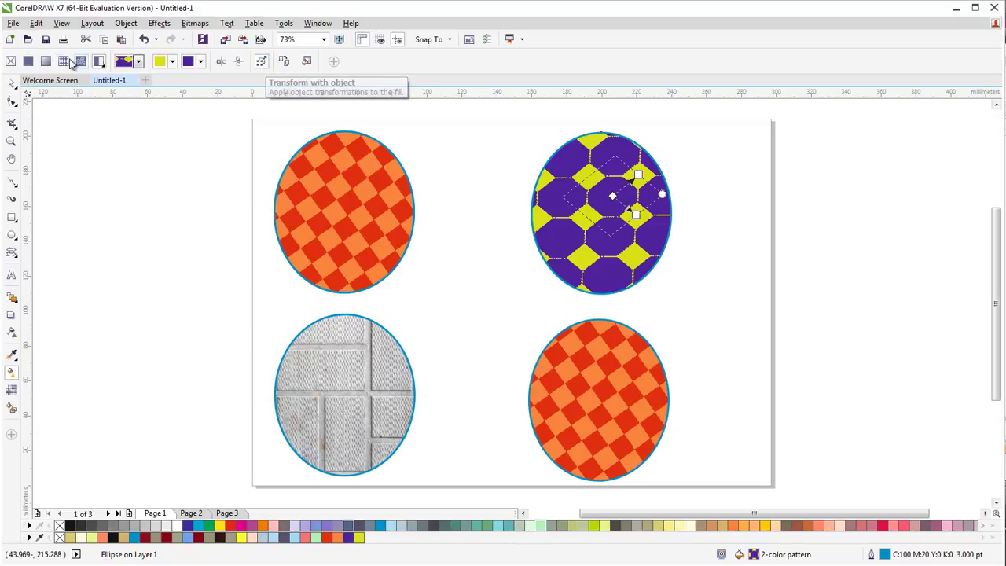
Step: Rotate the upper-right ellipse together with its pattern to about 69.6°
click(11, 82)
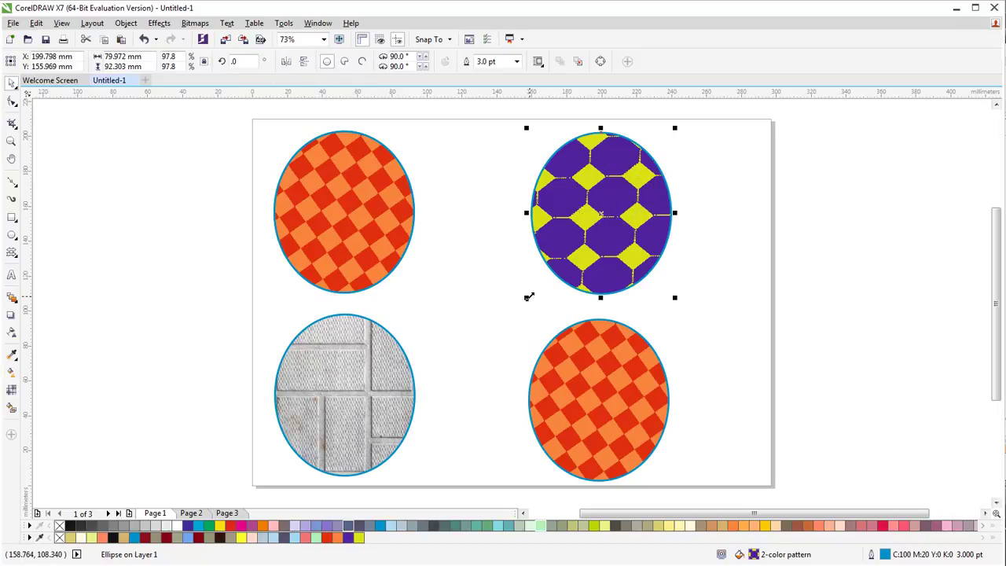
click(564, 249)
click(526, 305)
click(560, 259)
click(562, 257)
drag(528, 301, 594, 309)
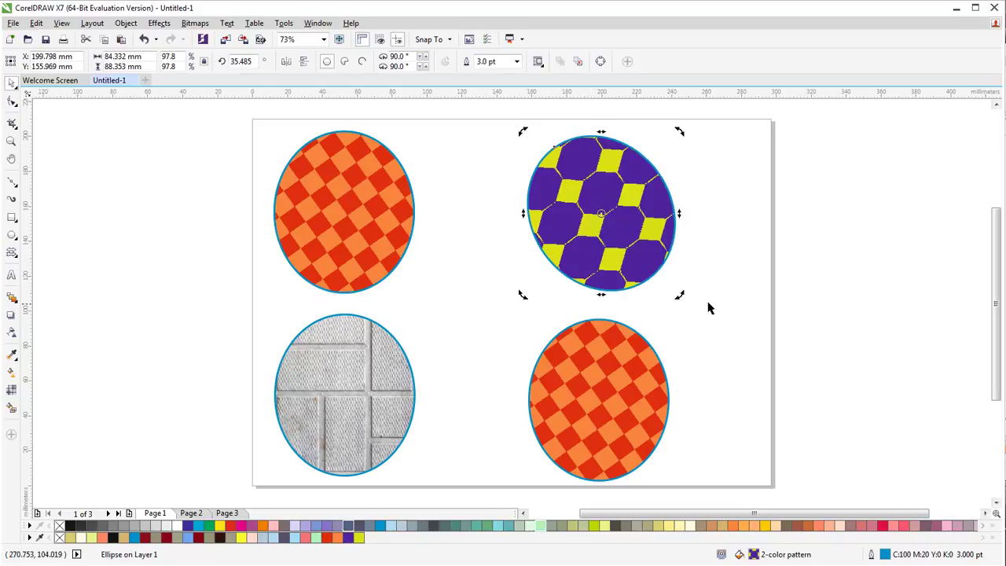
drag(678, 294, 713, 278)
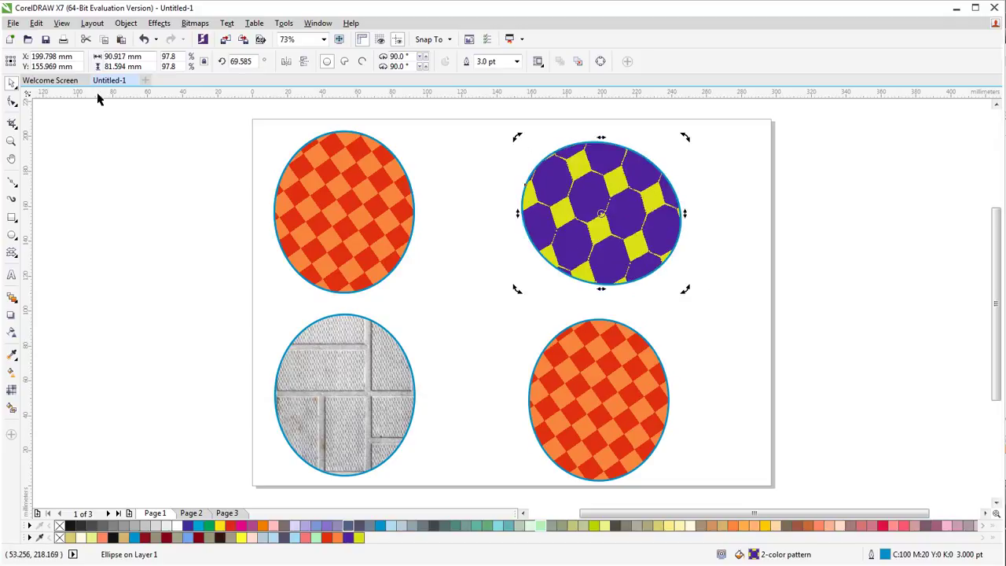
Step: Copy the upper-right ellipse's purple and yellow-green pattern fill to the lower-left ellipse
click(13, 376)
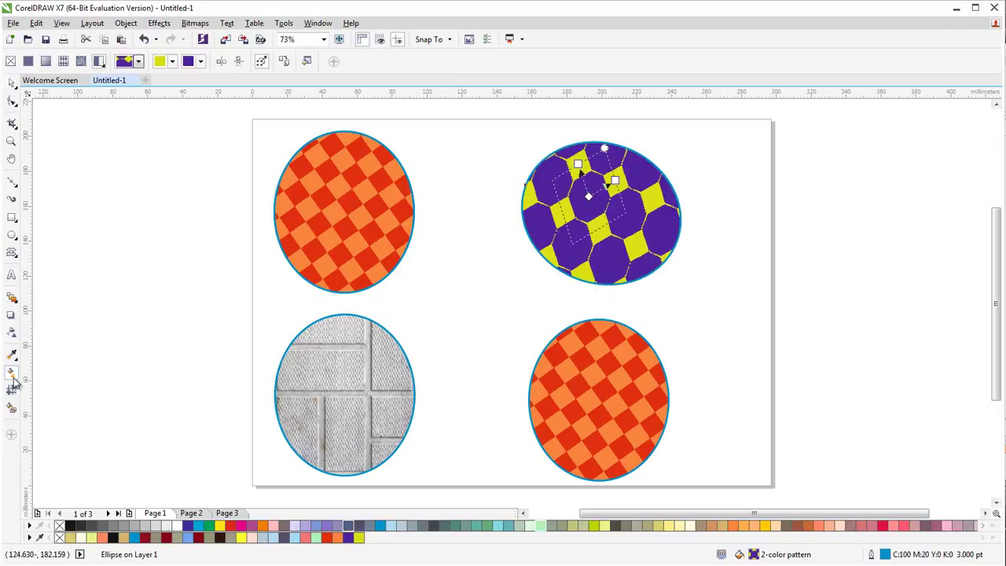
click(286, 61)
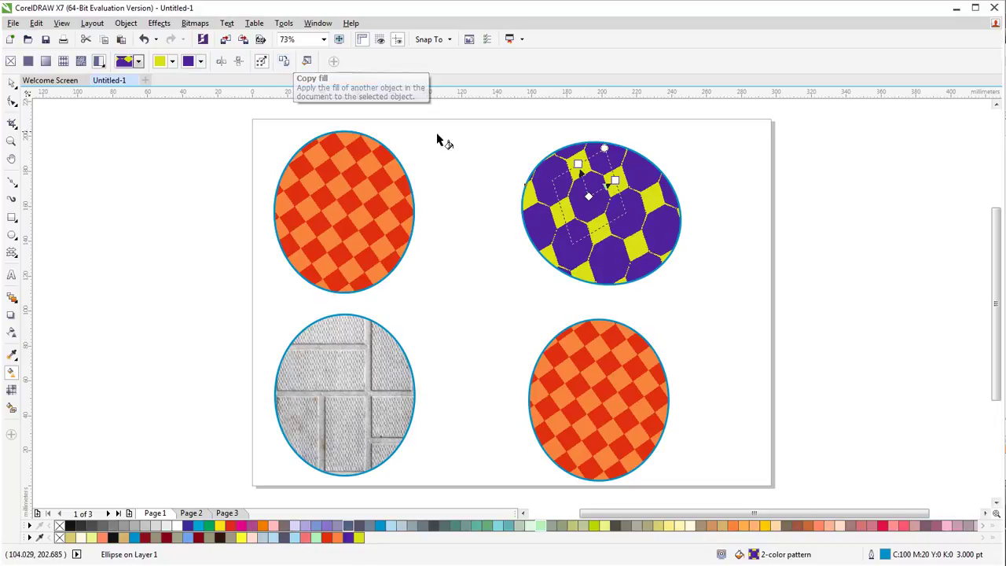
click(11, 82)
click(359, 393)
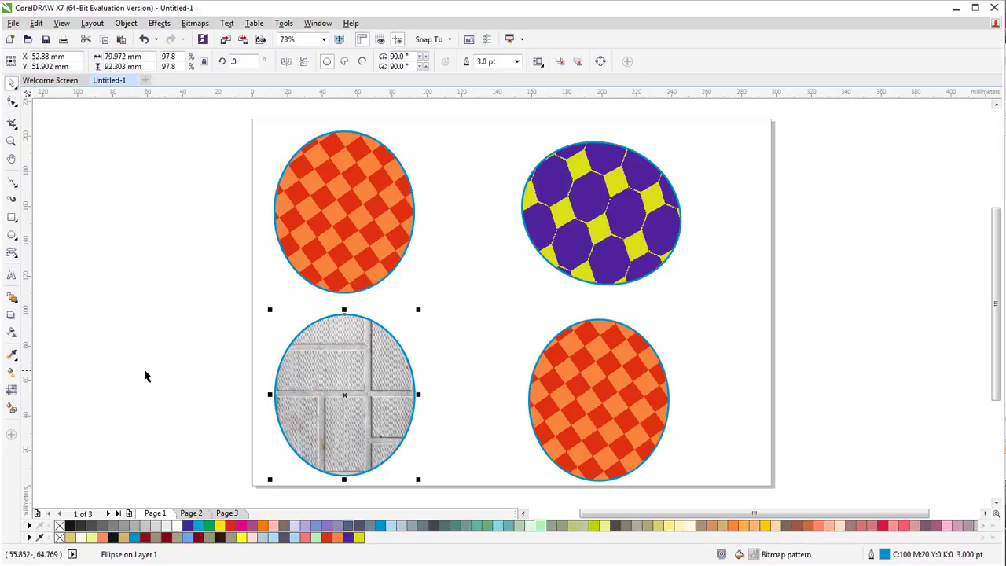
click(12, 372)
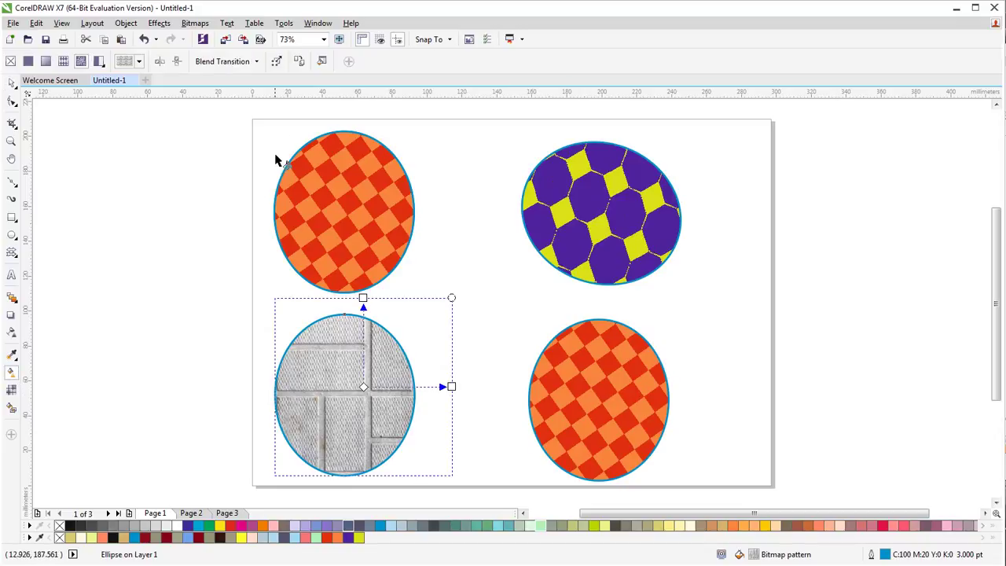
click(301, 63)
click(566, 213)
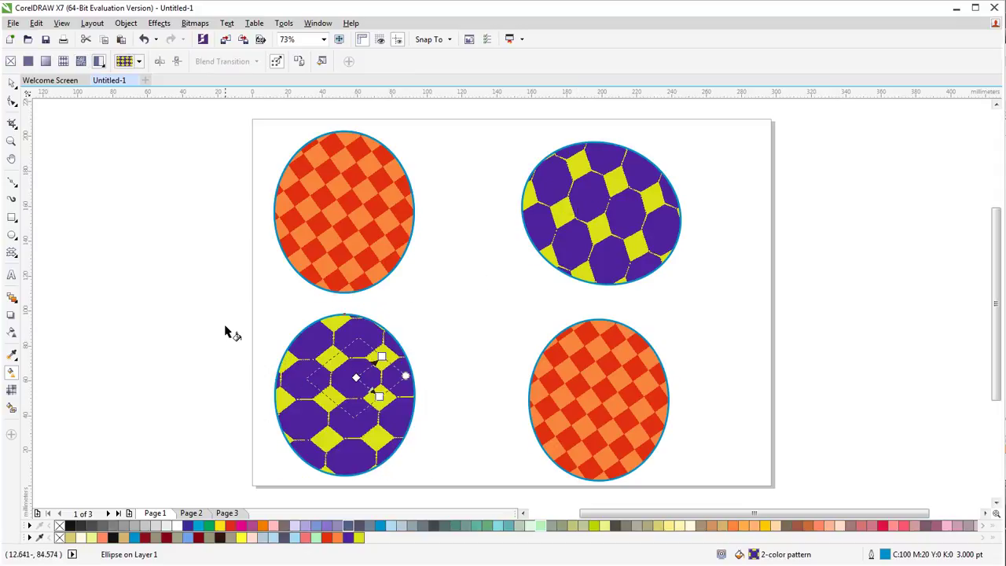
Step: Examine the Edit Fill settings of the lower-left ellipse's two-color pattern and close them
click(321, 63)
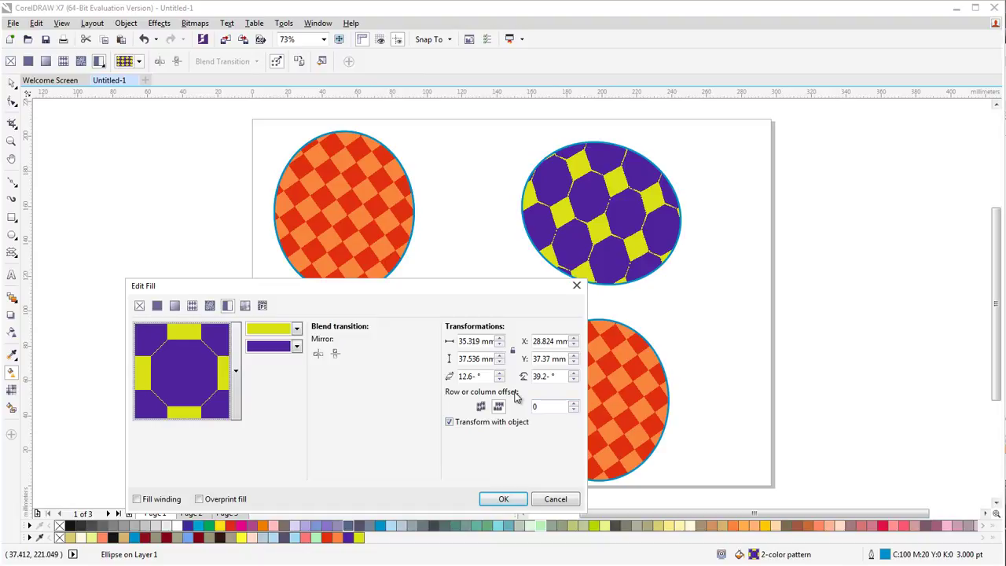
click(576, 285)
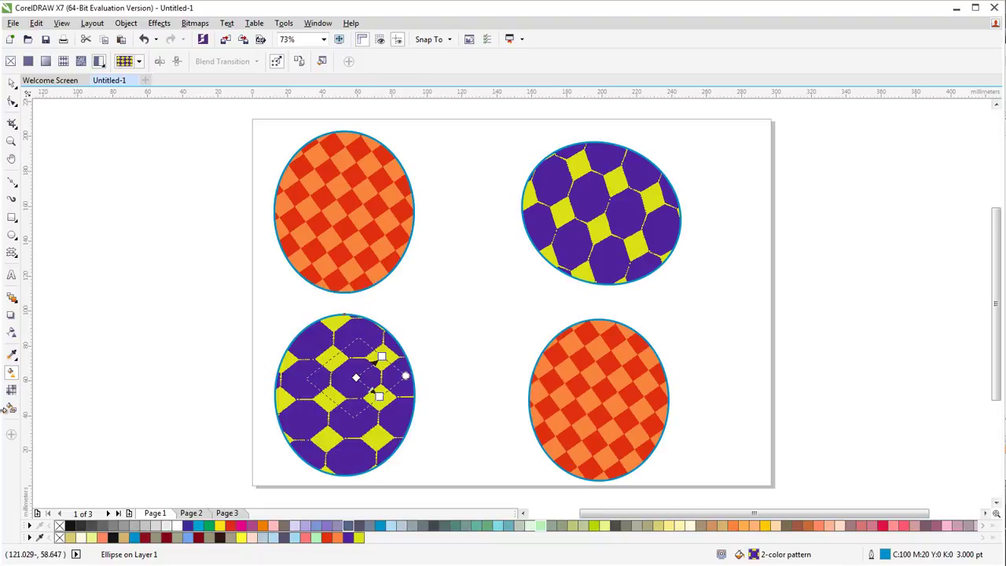